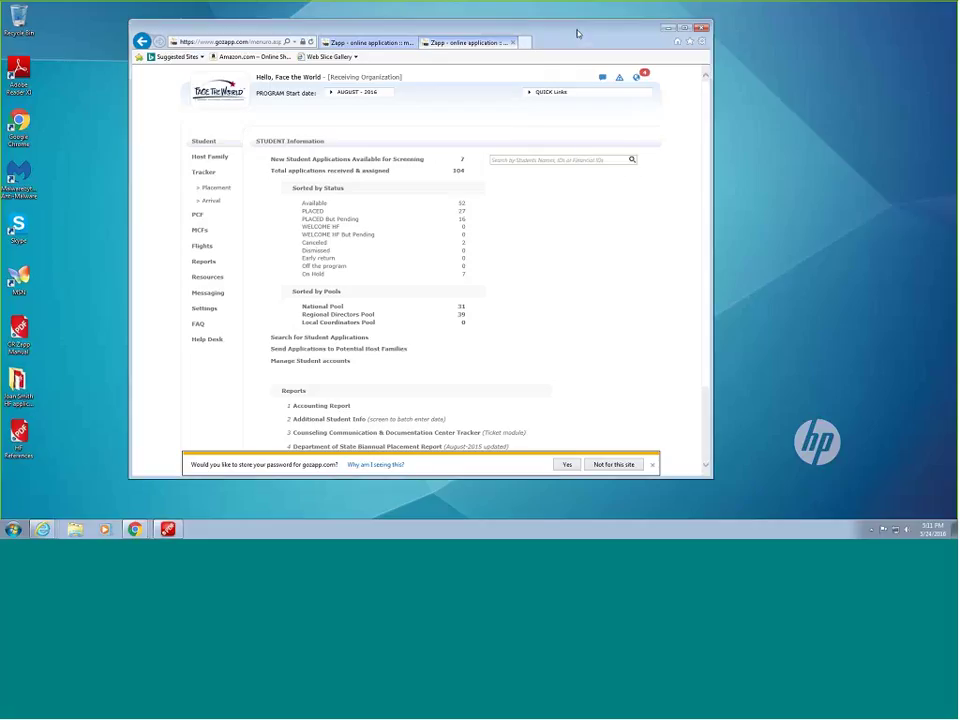
# Search for the student by name and open the matching student's virtual folder in a maximized window.
pyautogui.moveTo(576, 32); pyautogui.dragTo(606, 29)
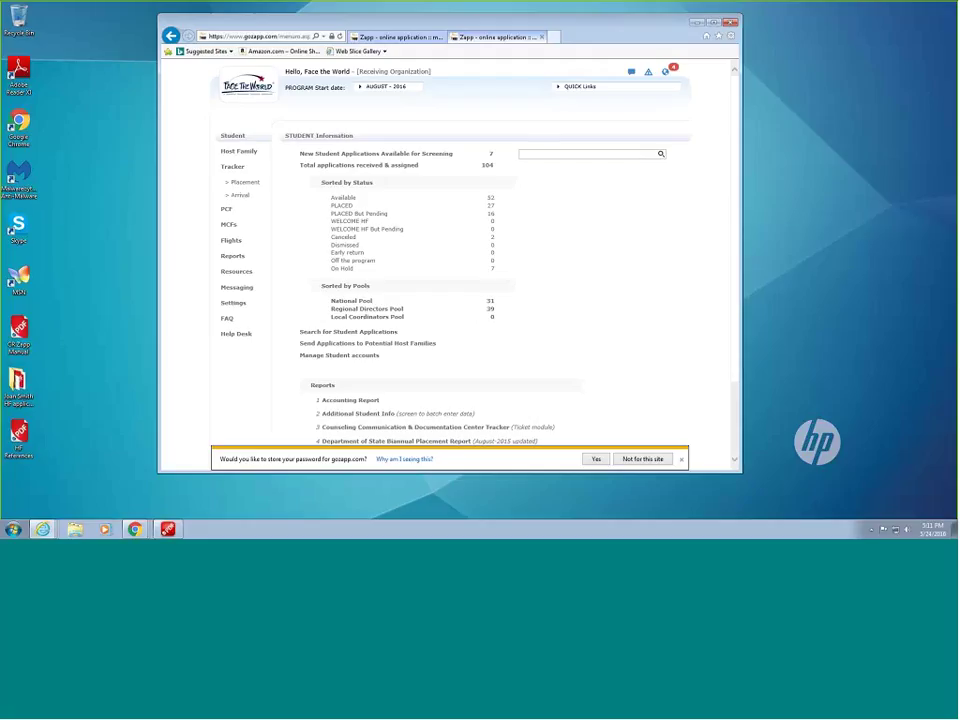
pyautogui.write('ca')
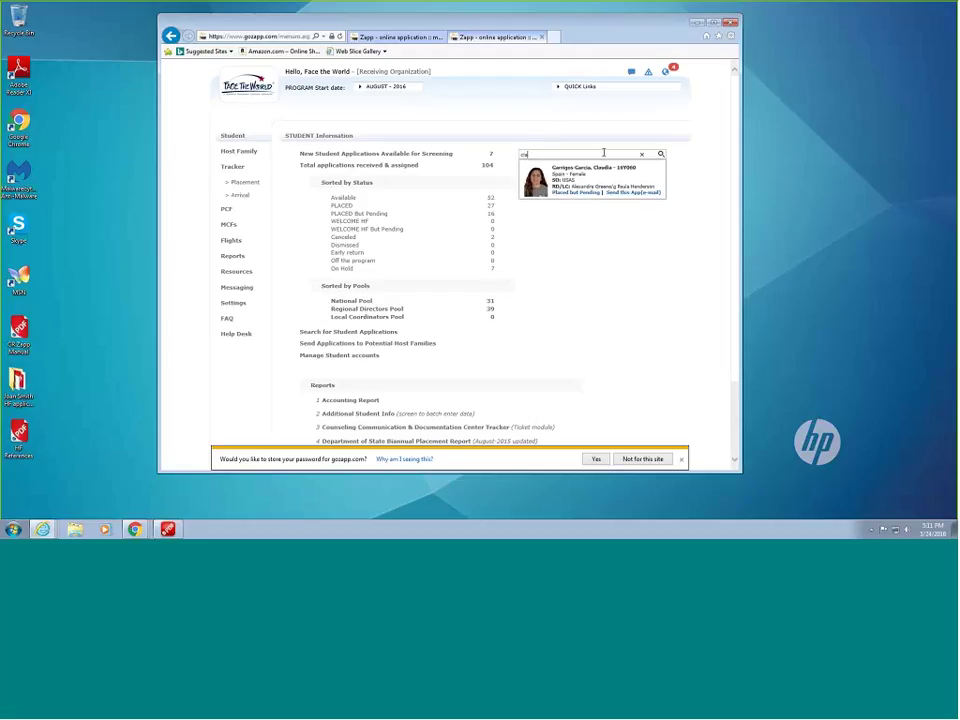
pyautogui.click(621, 173)
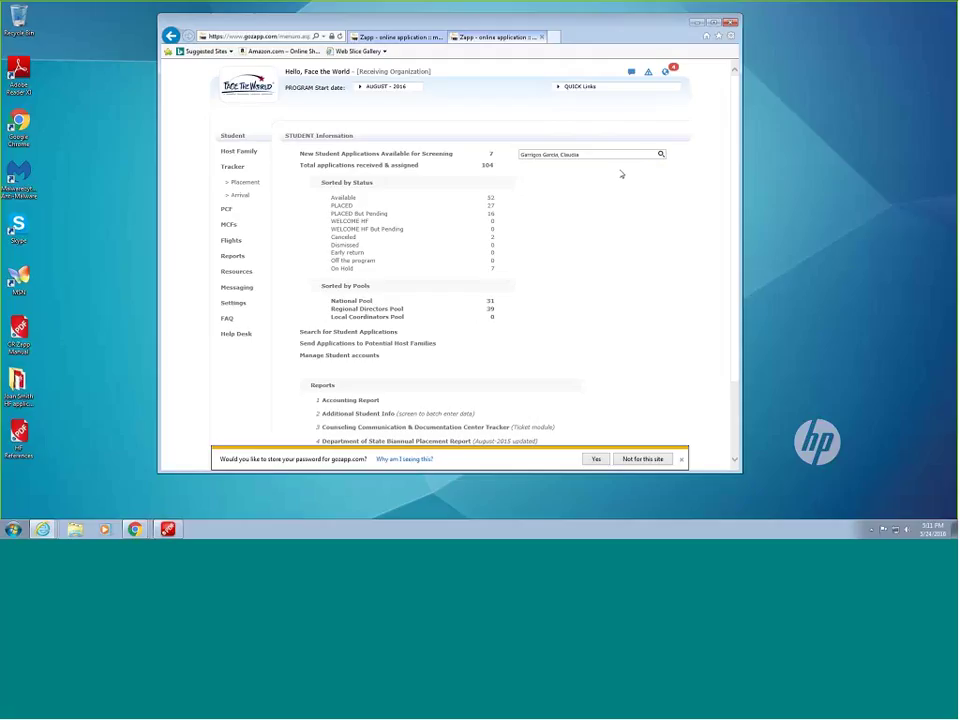
pyautogui.moveTo(610, 17); pyautogui.dragTo(610, 96)
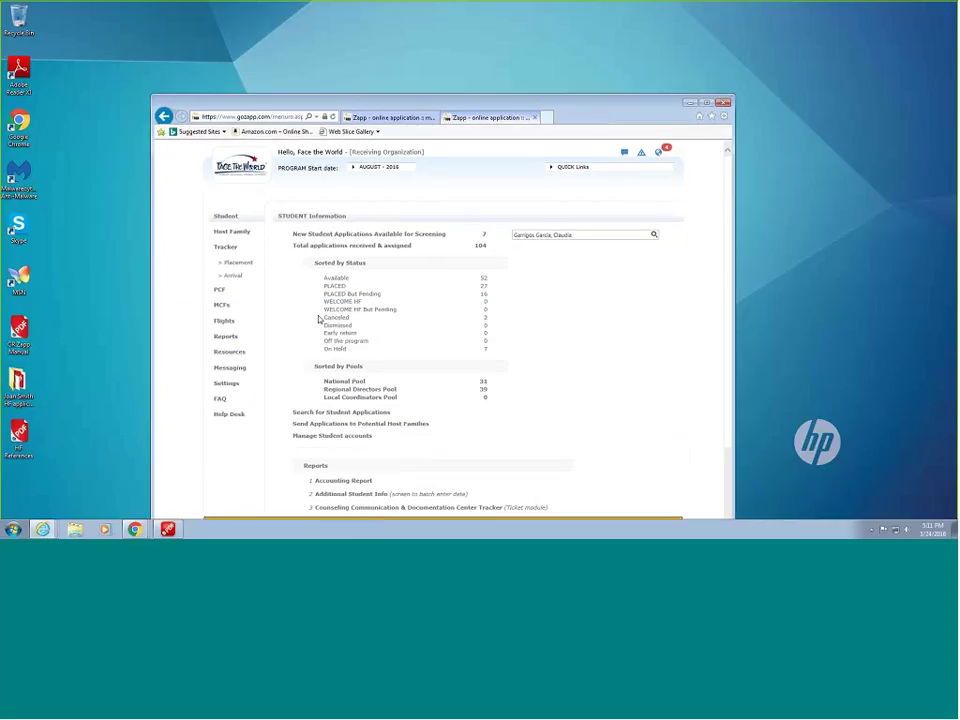
pyautogui.moveTo(135, 529)
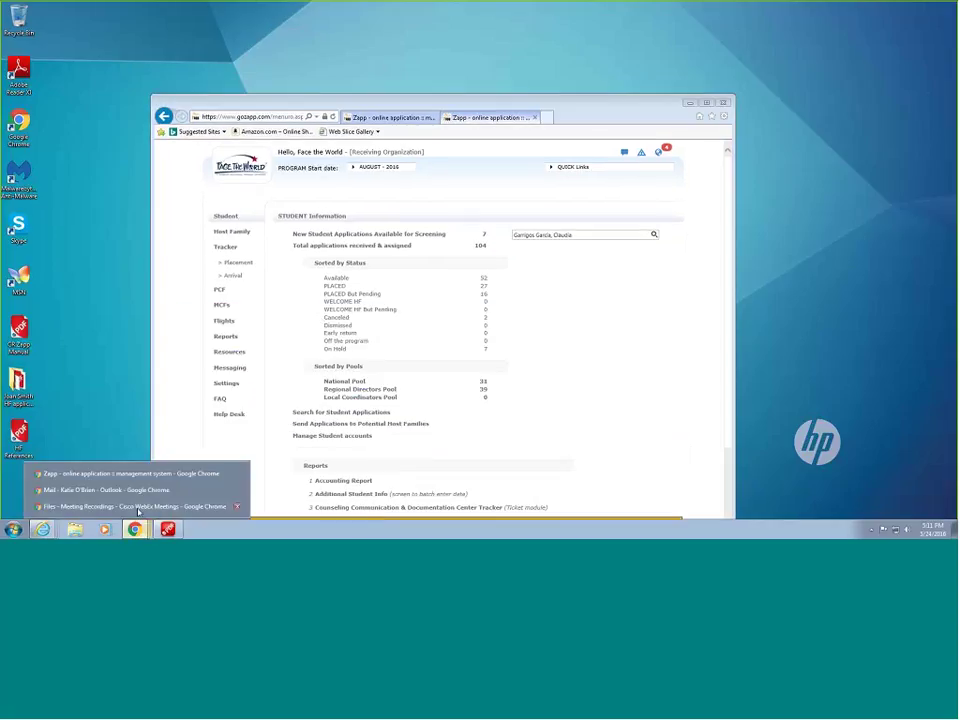
pyautogui.moveTo(42, 529)
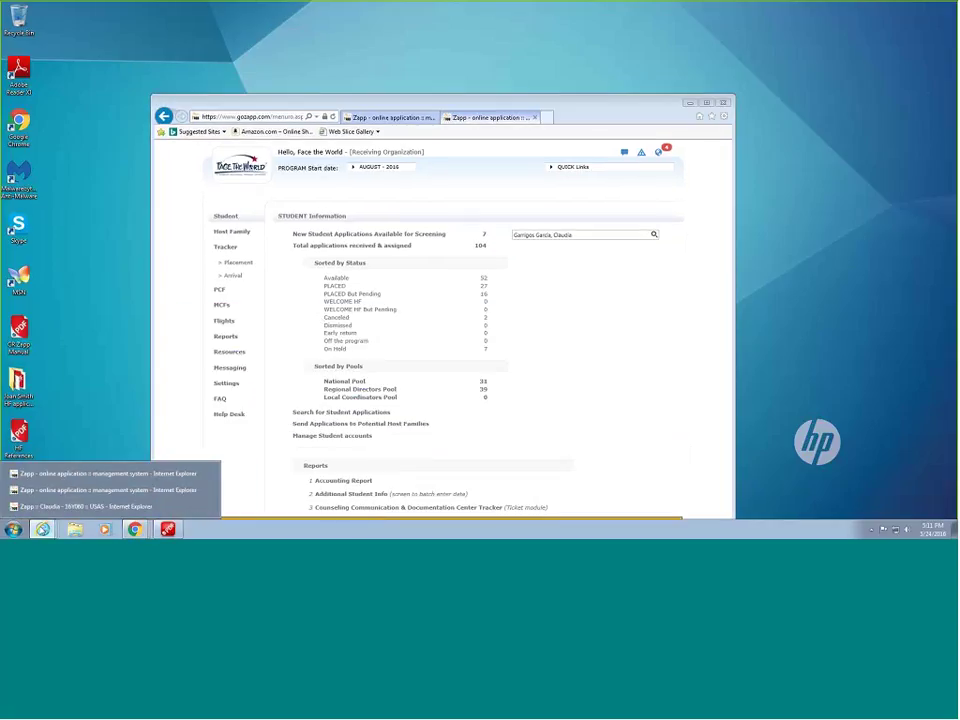
pyautogui.click(85, 506)
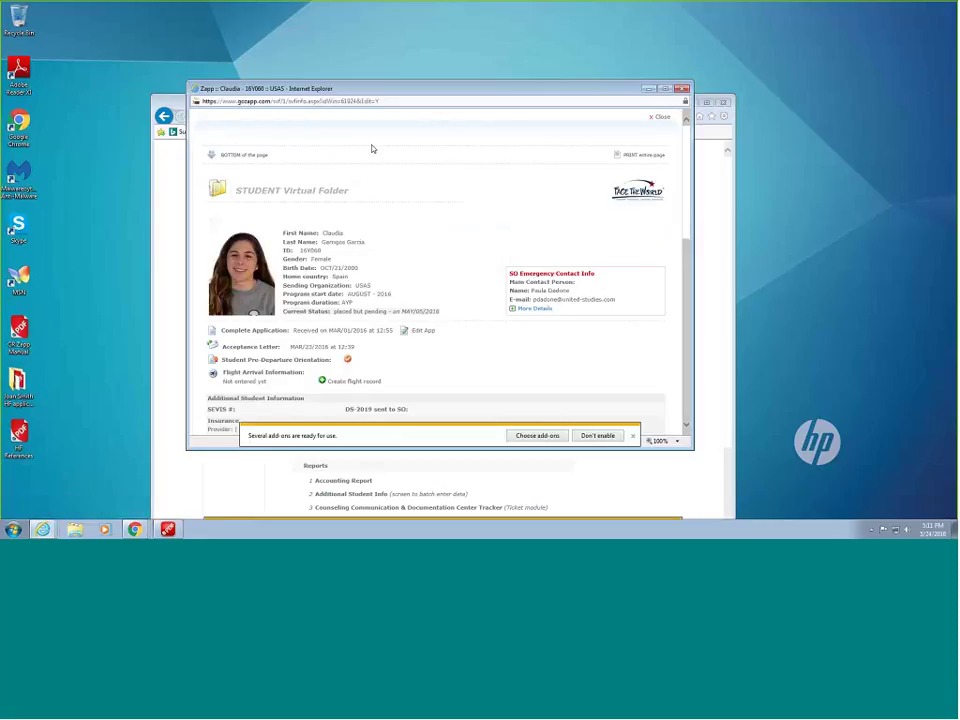
pyautogui.click(662, 89)
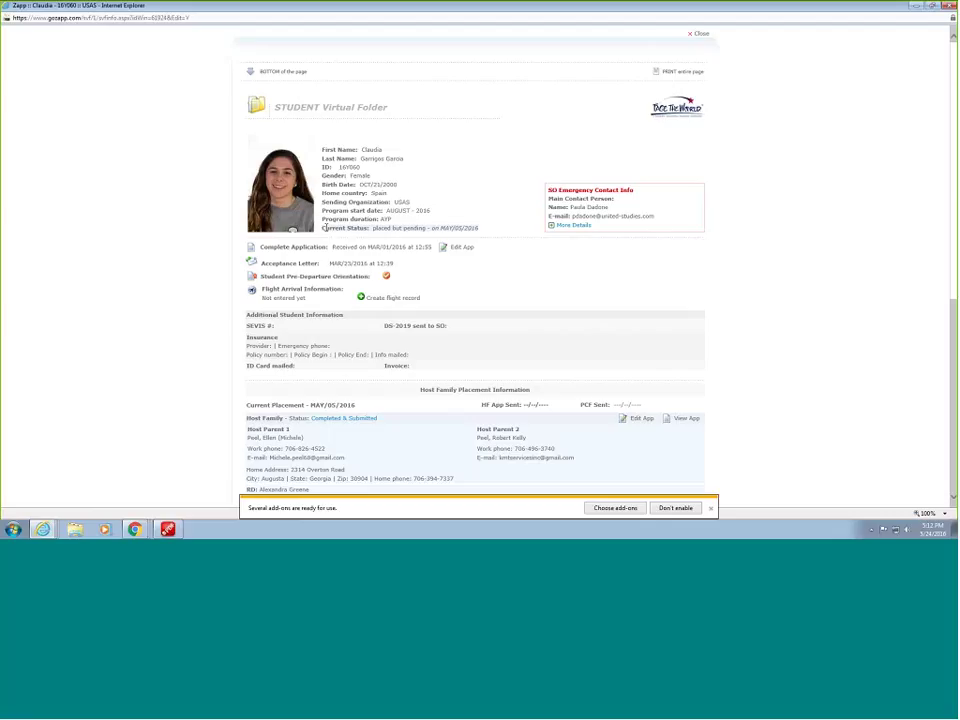
# Review the placement details in the student's virtual folder and view the host family's application, closing it when done.
pyautogui.scroll(-1, 474, 291)
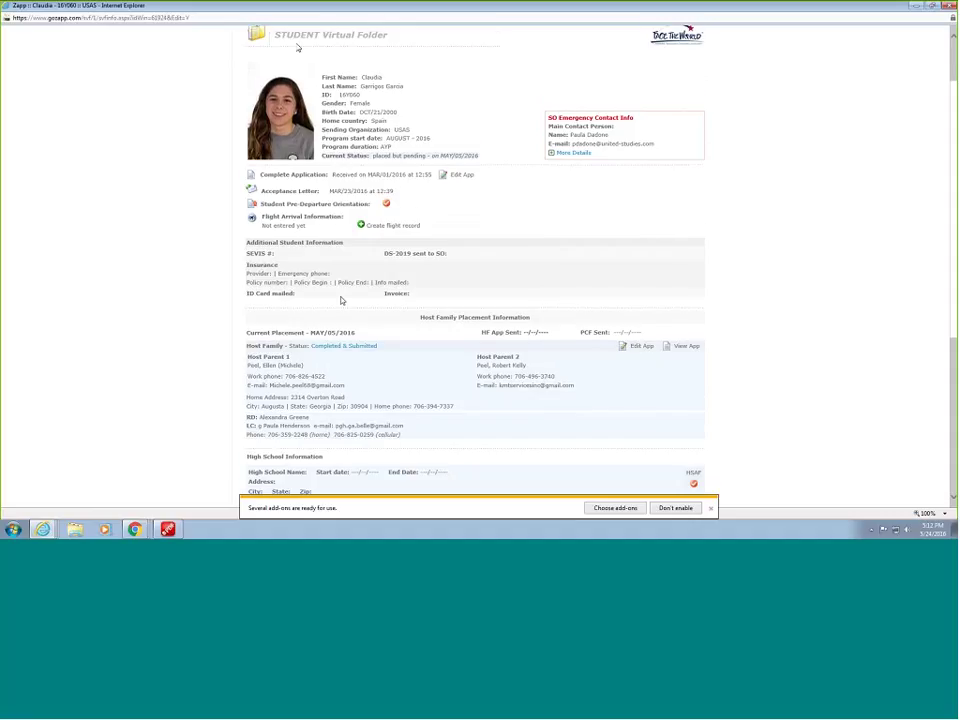
pyautogui.scroll(-3, 343, 300)
pyautogui.scroll(1, 343, 300)
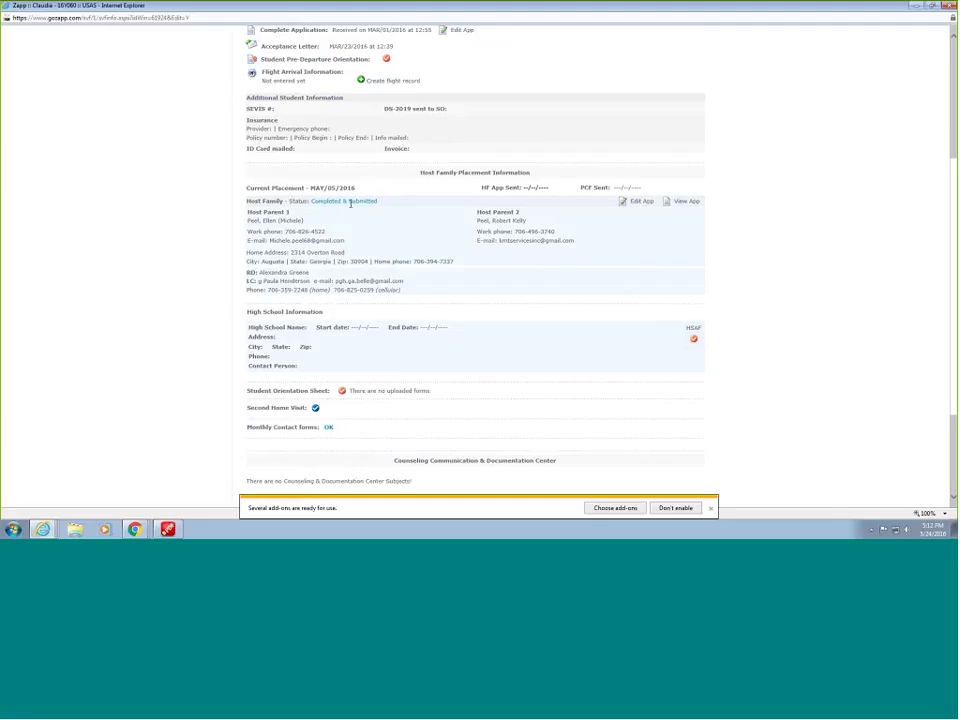
pyautogui.click(685, 204)
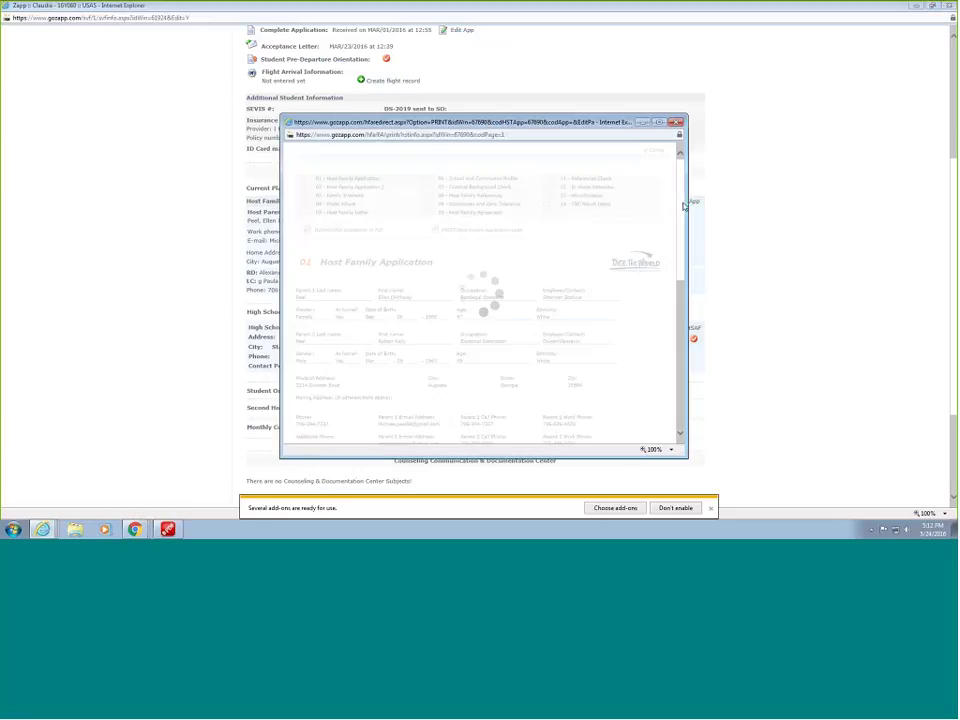
pyautogui.scroll(-3, 480, 300)
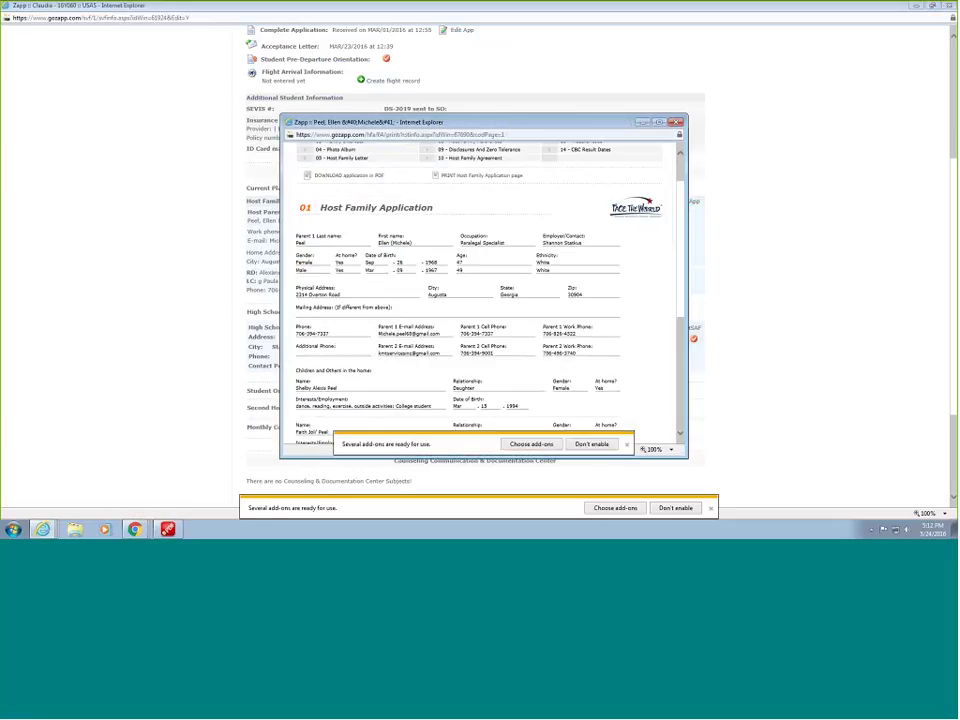
pyautogui.hotkey('alt', 'F4')
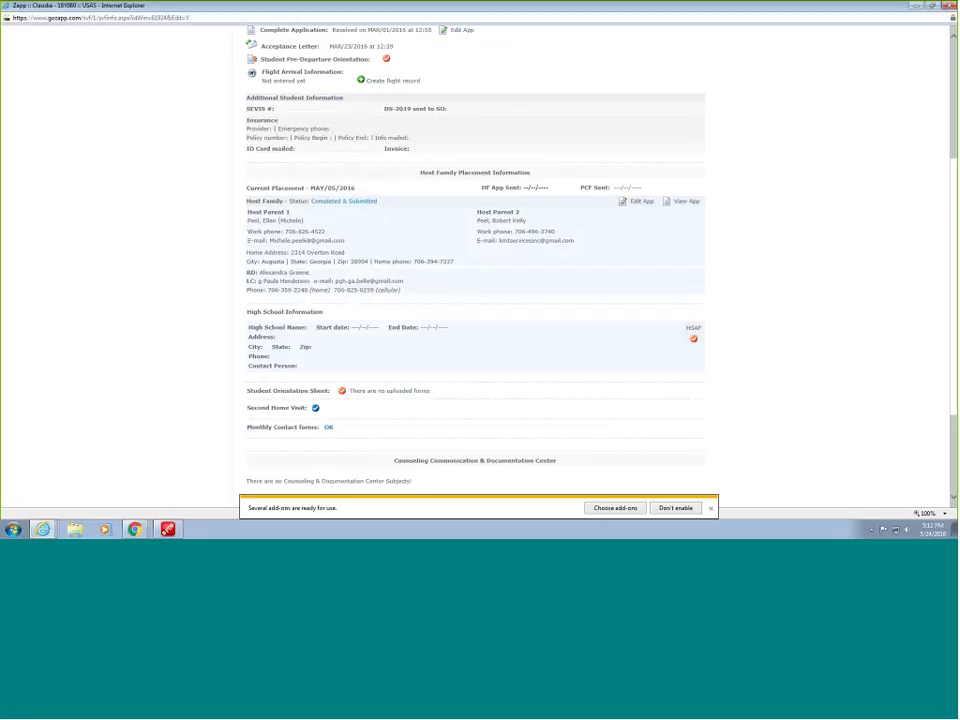
# Open the High School Acceptance Form from the student's High School Information section and check its file upload dialog.
pyautogui.moveTo(310, 201); pyautogui.dragTo(376, 206)
pyautogui.click(377, 239)
pyautogui.click(694, 341)
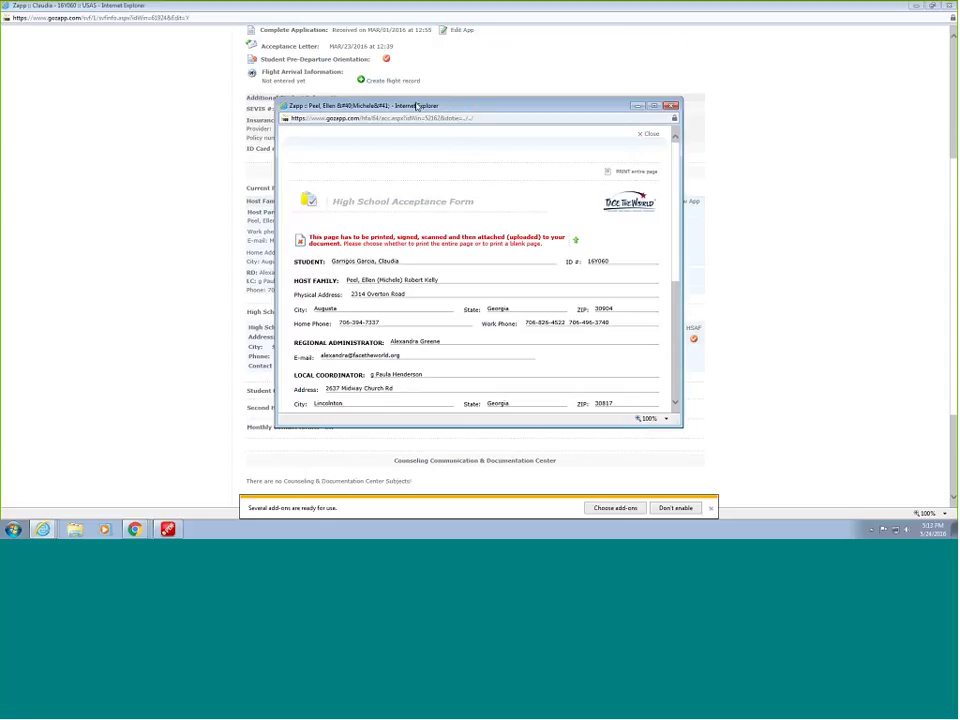
pyautogui.moveTo(417, 106); pyautogui.dragTo(415, 52)
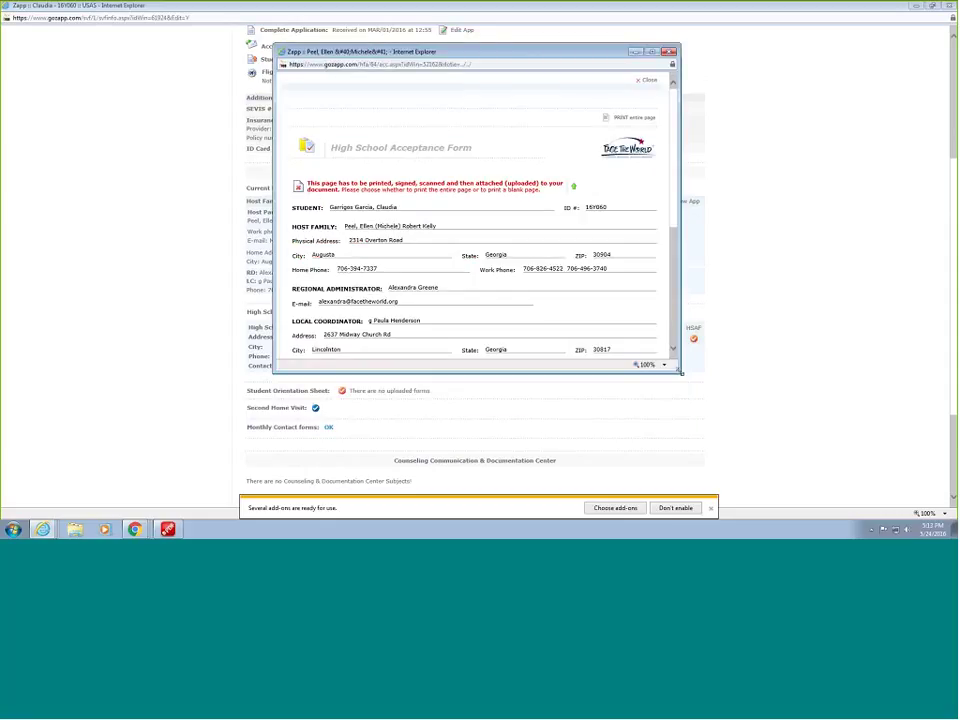
pyautogui.moveTo(680, 372); pyautogui.dragTo(699, 490)
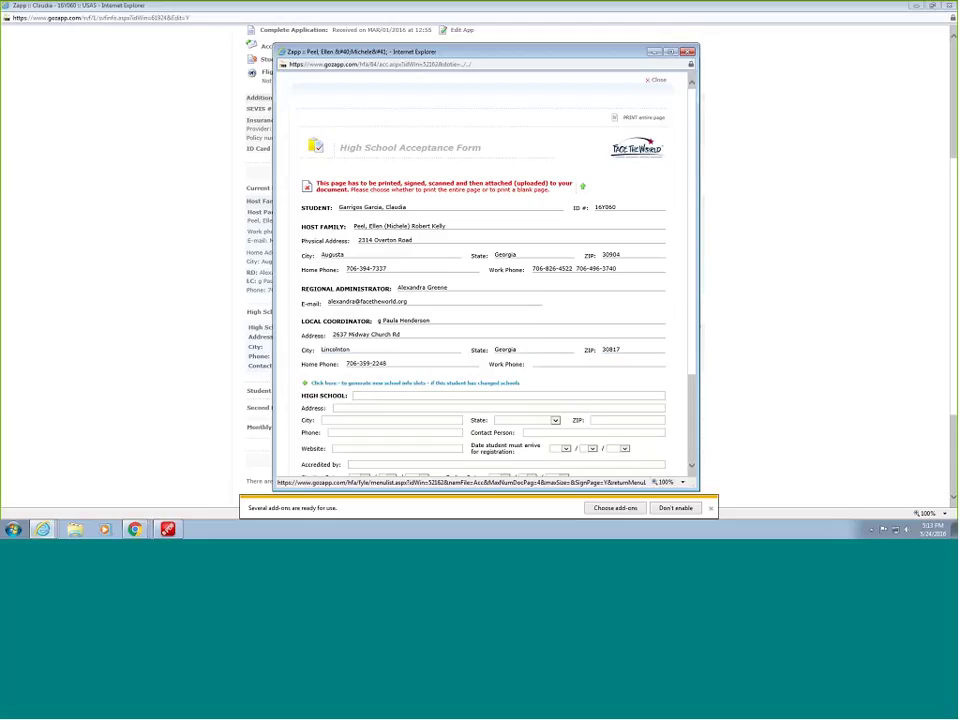
pyautogui.click(455, 190)
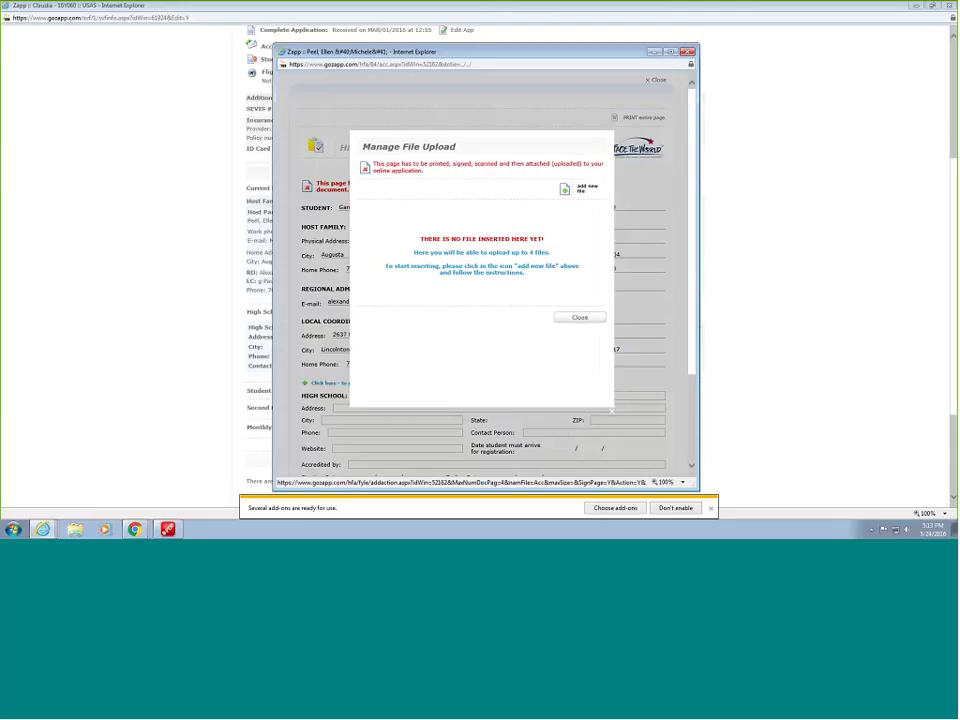
pyautogui.click(579, 317)
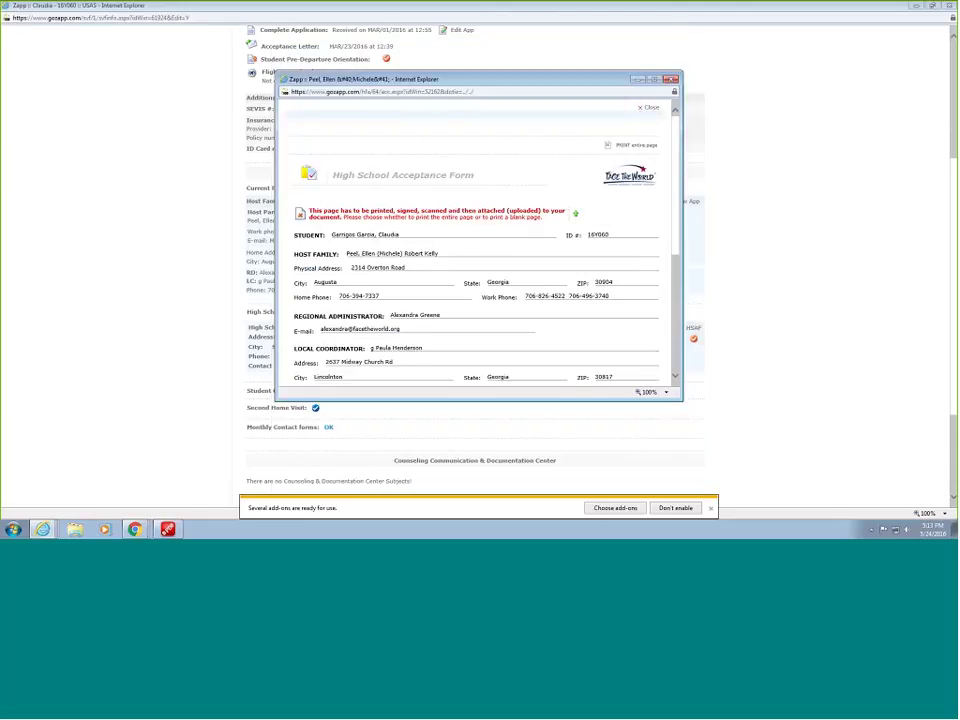
# Enlarge the High School Acceptance Form window and bring it in front of the restored student folder window.
pyautogui.click(652, 78)
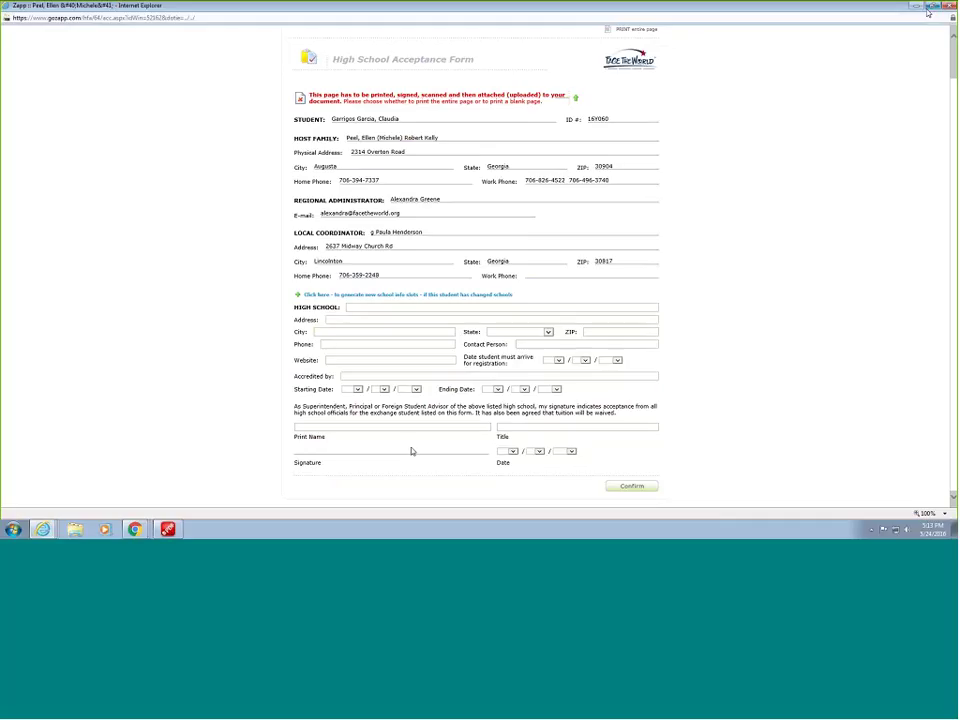
pyautogui.doubleClick(486, 5)
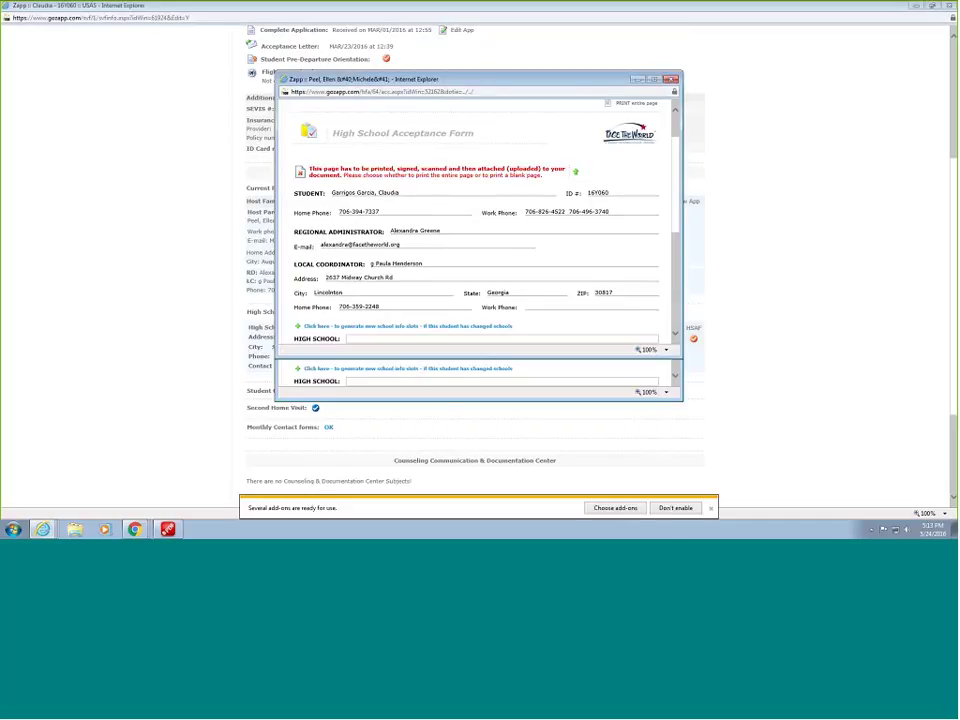
pyautogui.moveTo(486, 73); pyautogui.dragTo(486, 31)
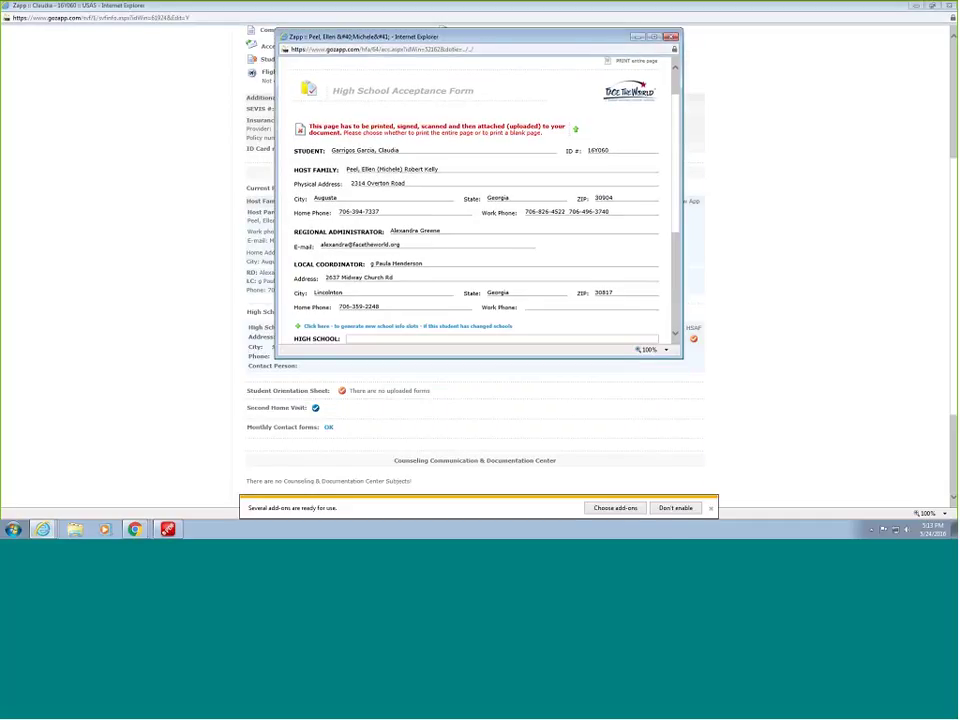
pyautogui.moveTo(682, 357); pyautogui.dragTo(698, 511)
pyautogui.click(711, 509)
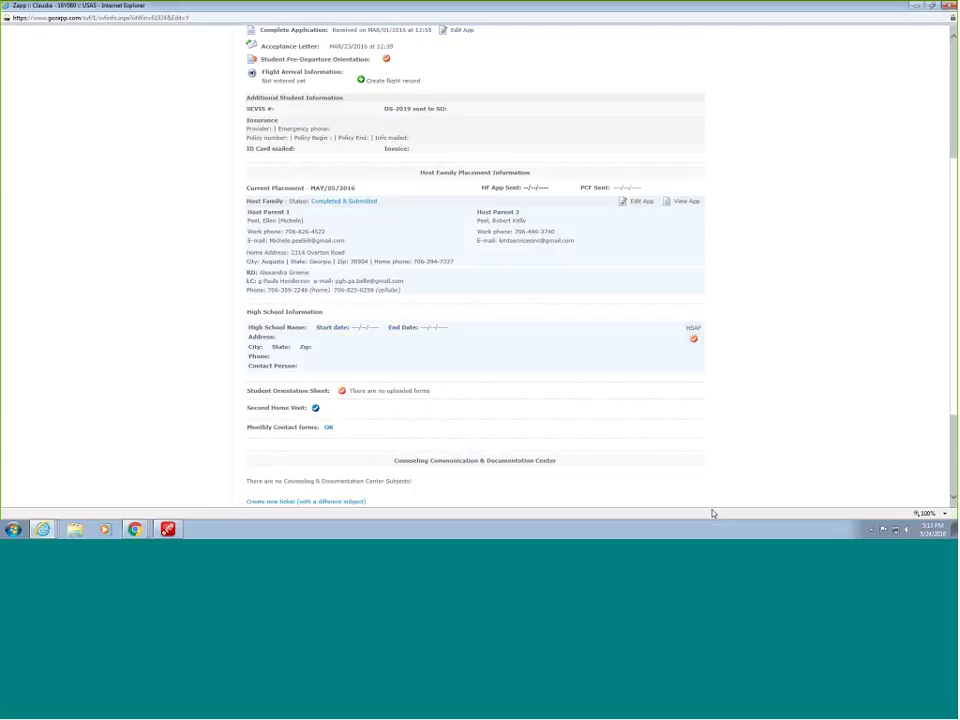
pyautogui.doubleClick(490, 5)
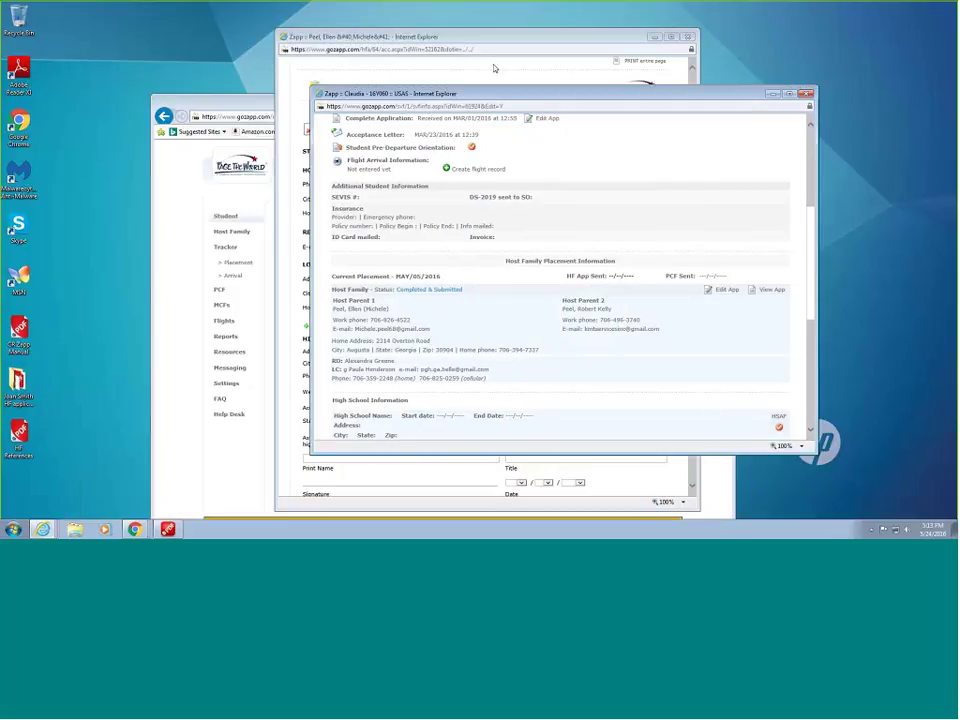
pyautogui.click(490, 46)
pyautogui.scroll(-2, 484, 280)
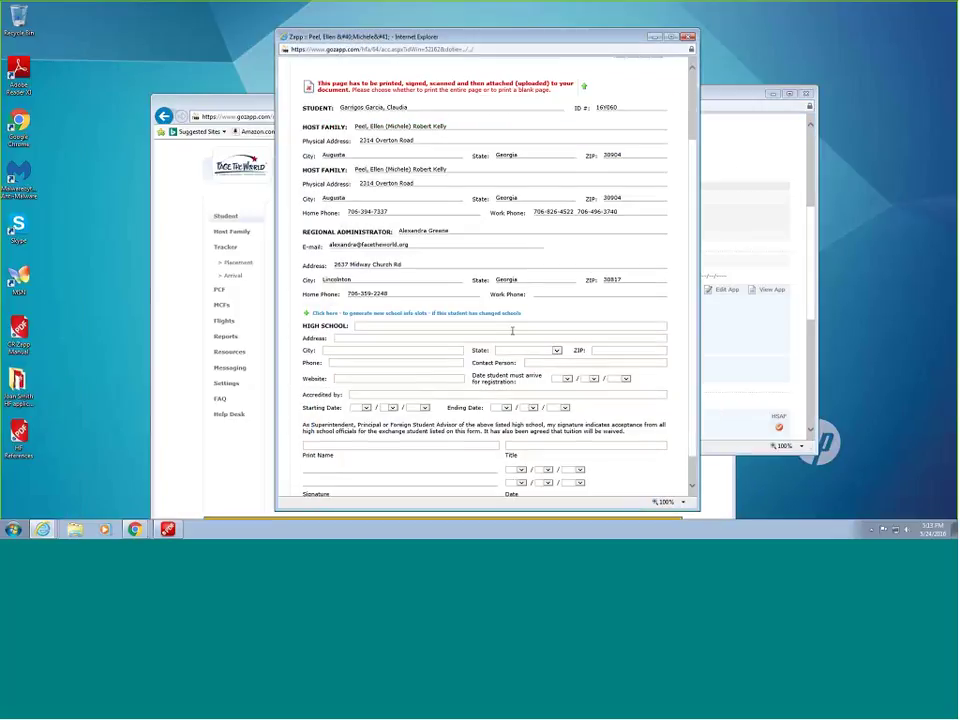
# Upload HF References.pdf from the Desktop as the signed file of the High School Acceptance Form.
pyautogui.click(478, 91)
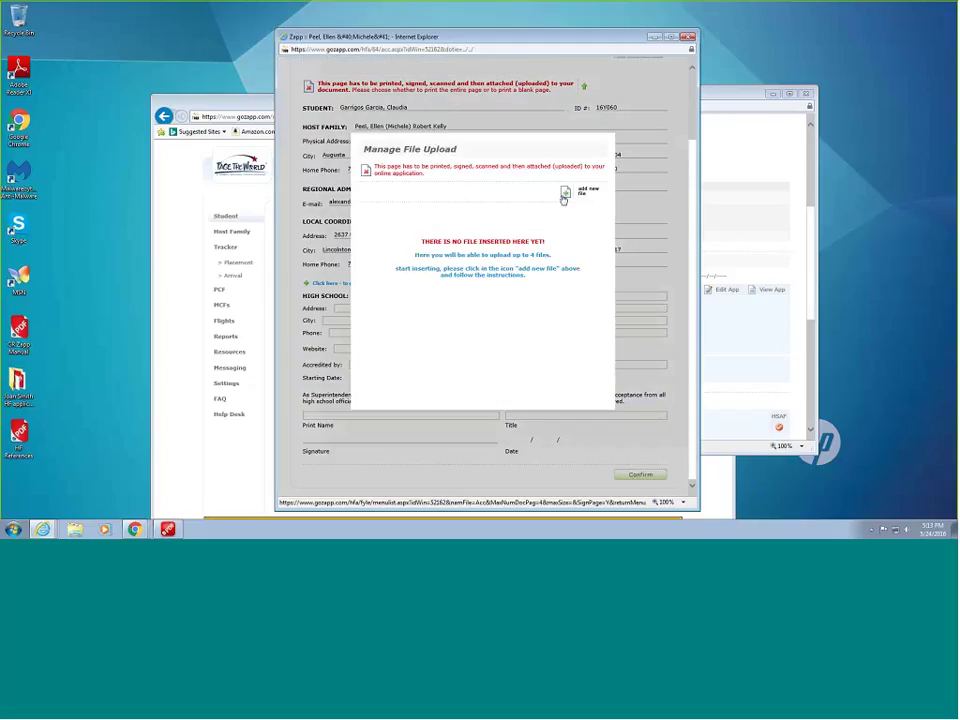
pyautogui.click(570, 192)
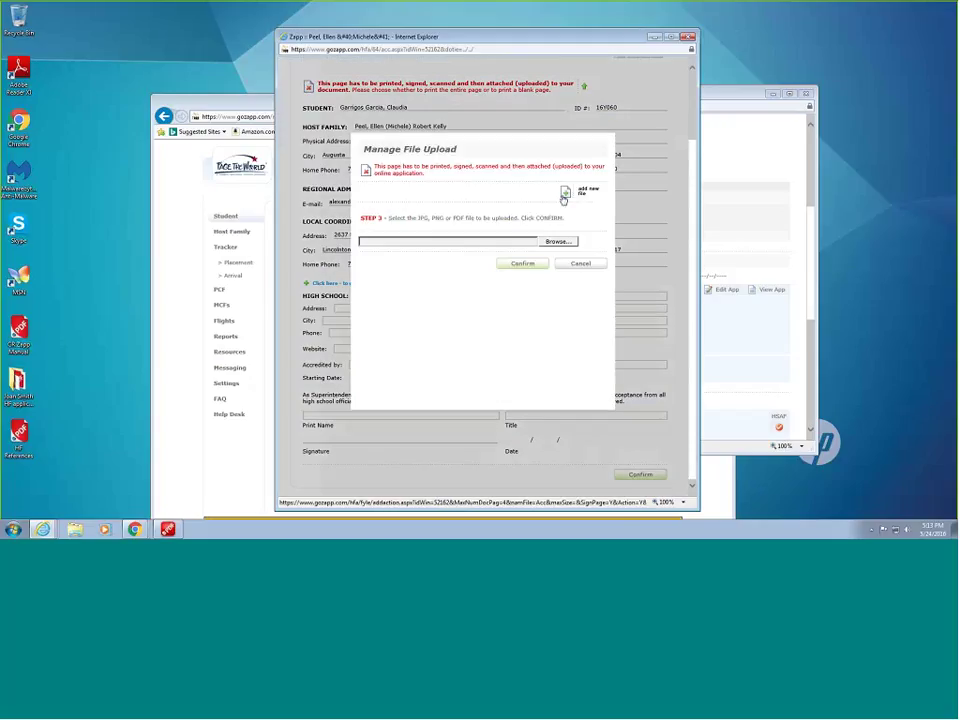
pyautogui.click(551, 246)
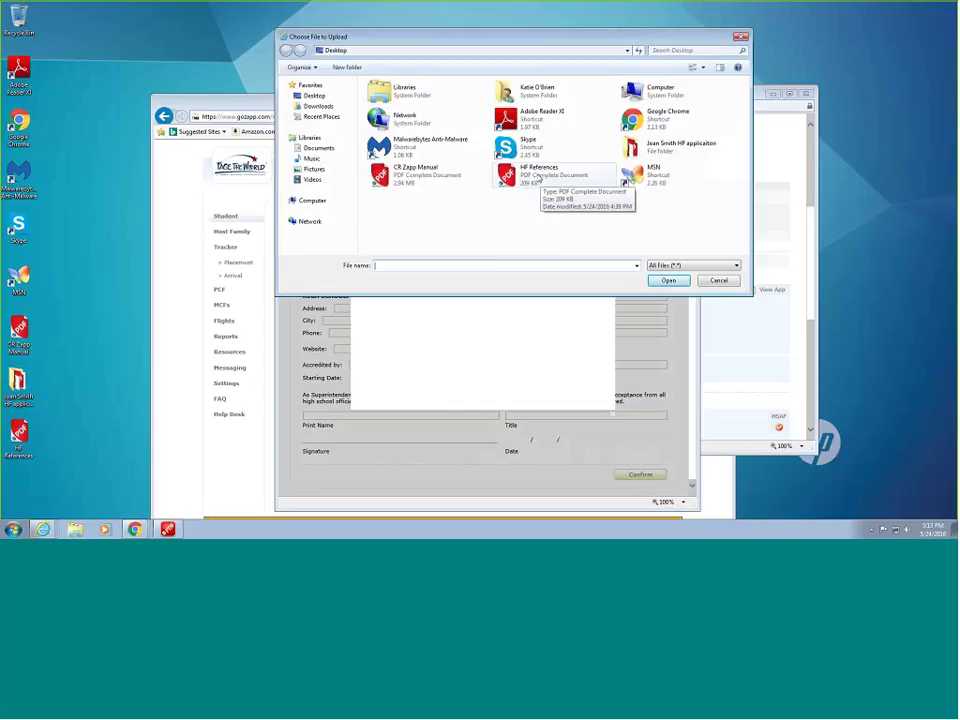
pyautogui.click(538, 181)
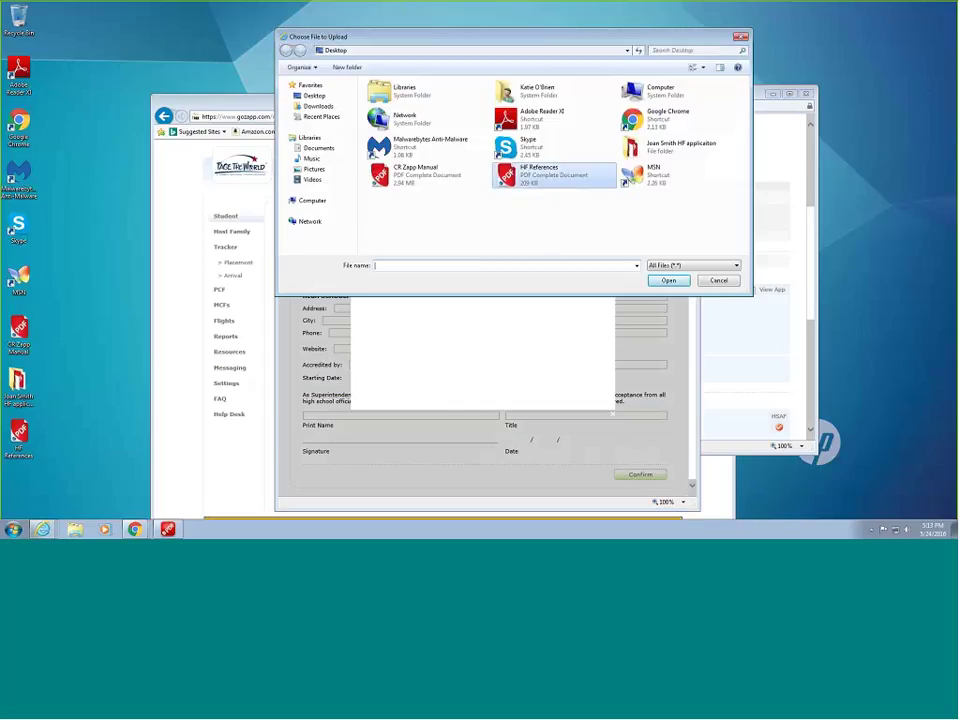
pyautogui.click(676, 284)
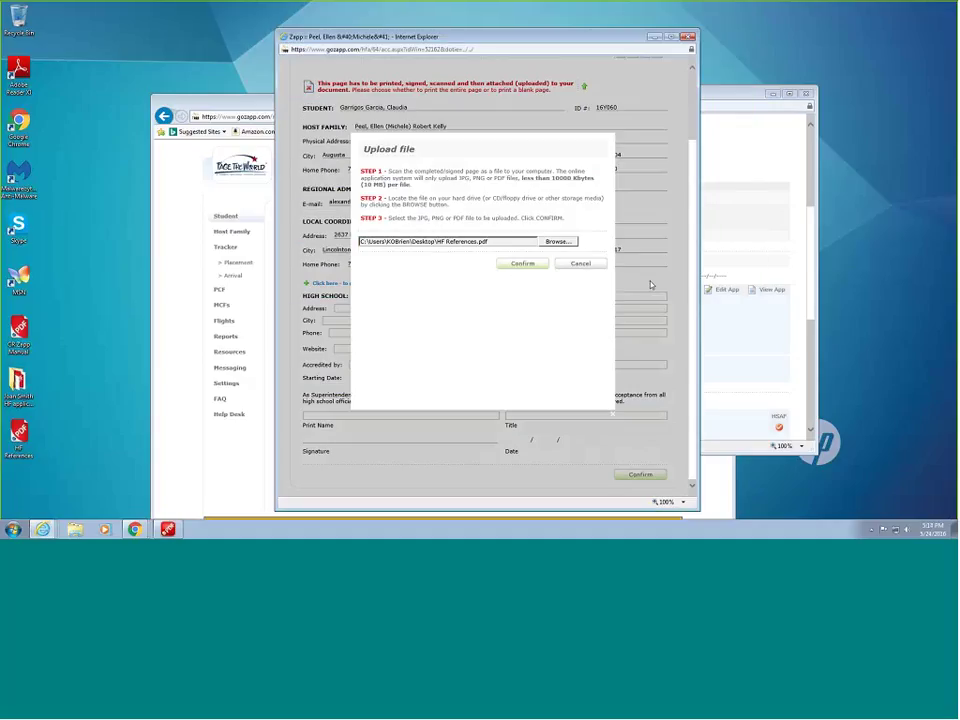
pyautogui.click(518, 265)
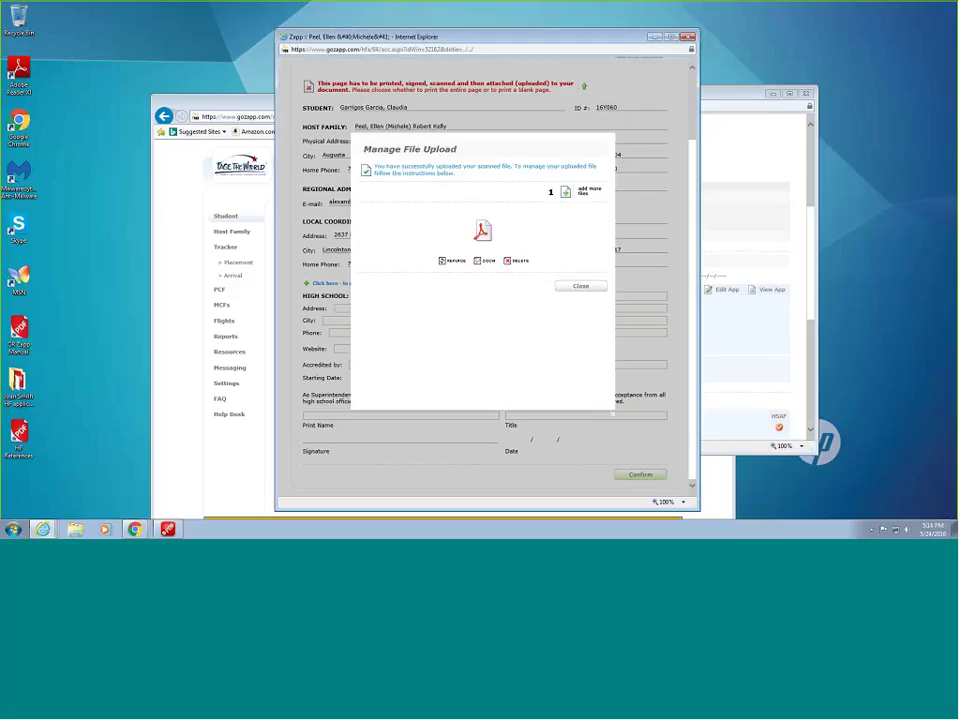
# View the uploaded PDF of the High School Acceptance Form and close its viewing windows.
pyautogui.click(484, 261)
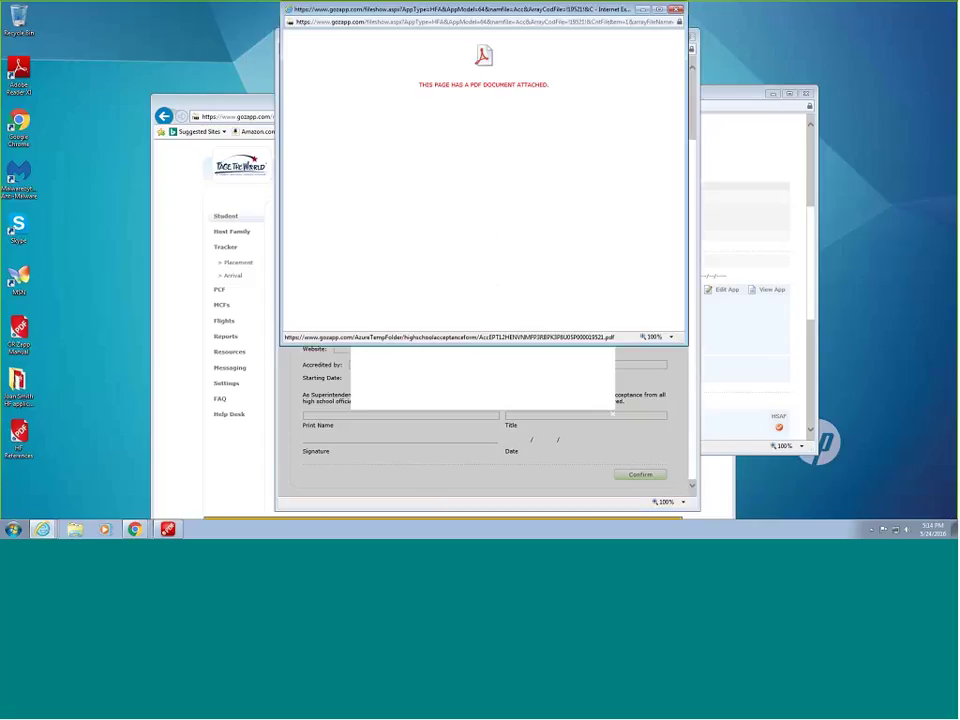
pyautogui.click(436, 97)
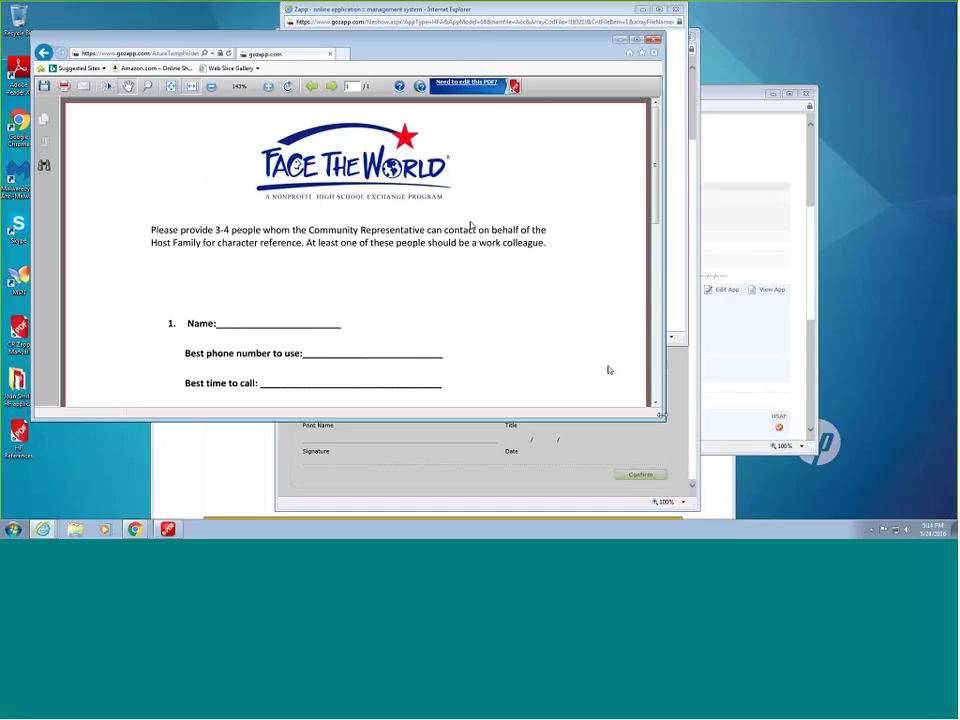
pyautogui.moveTo(664, 419); pyautogui.dragTo(490, 455)
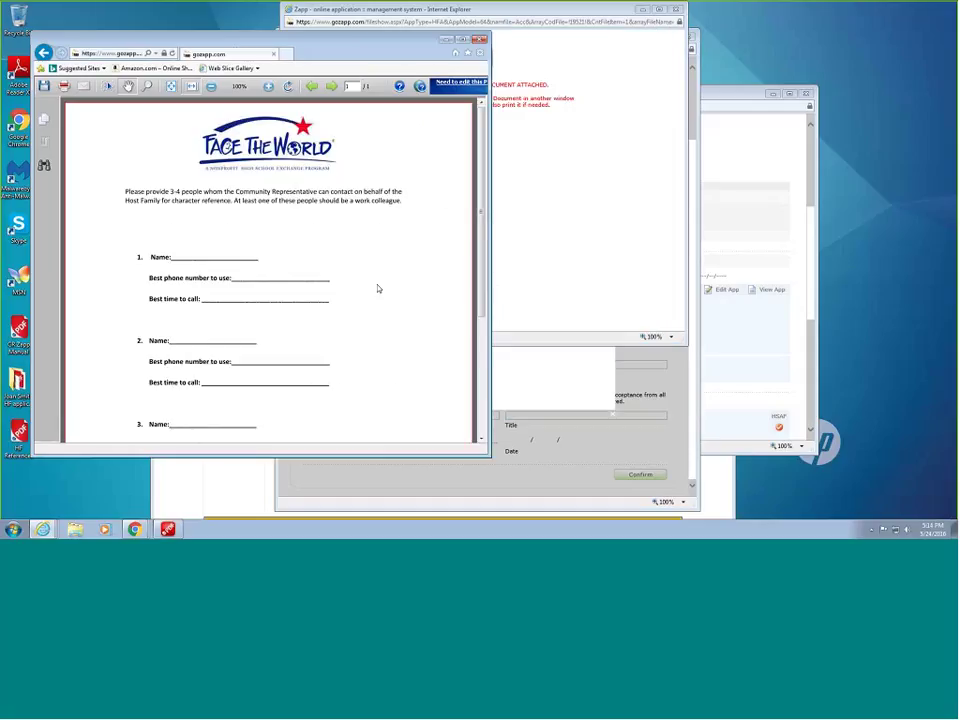
pyautogui.hotkey('alt', 'F4')
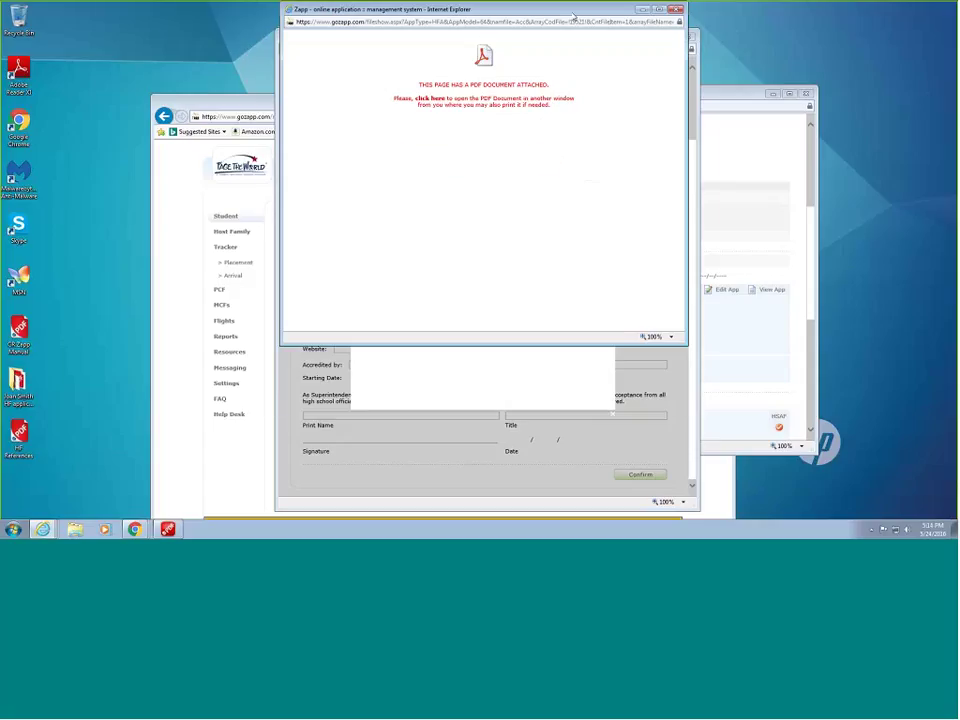
pyautogui.moveTo(573, 16); pyautogui.dragTo(567, 48)
pyautogui.click(664, 72)
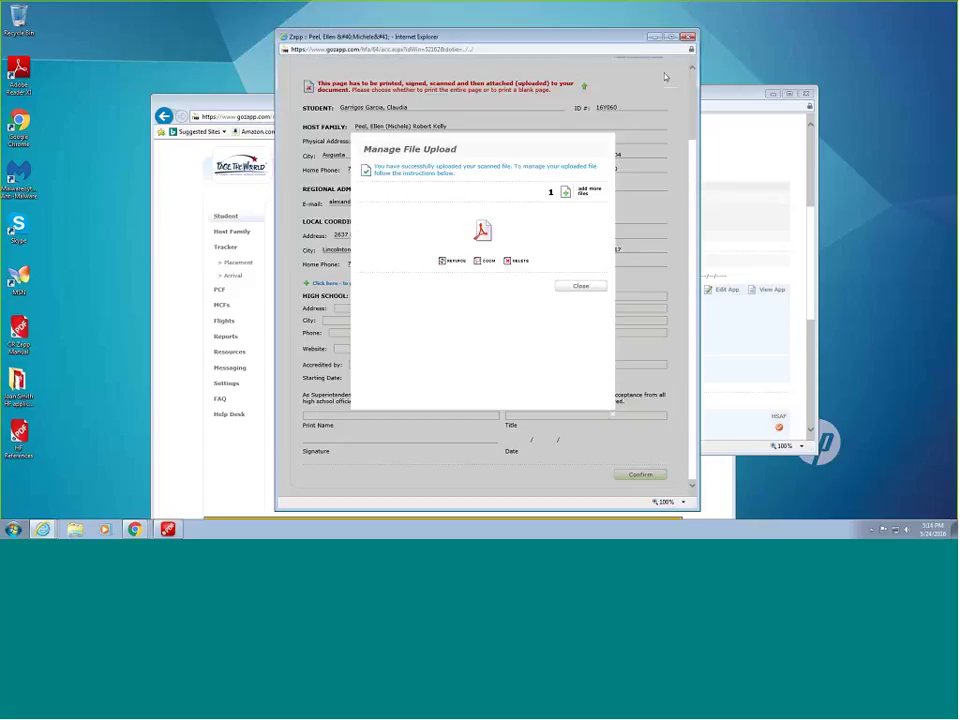
# Close the file upload dialog and place the High School Acceptance Form beside the student folder's High School Information section.
pyautogui.click(569, 286)
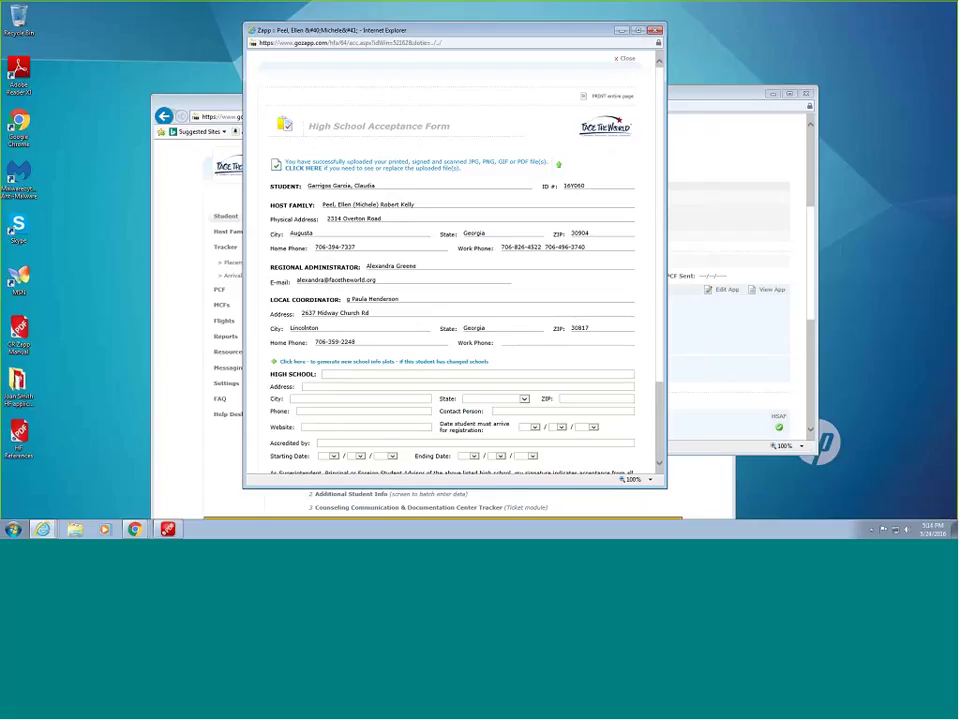
pyautogui.scroll(-1, 453, 300)
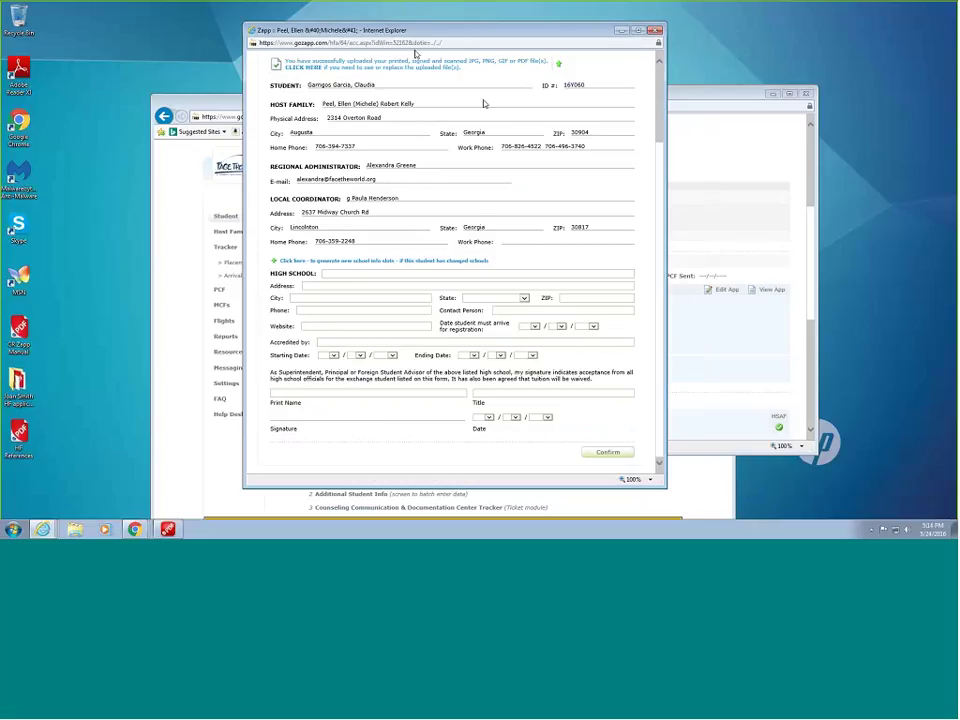
pyautogui.moveTo(415, 30); pyautogui.dragTo(225, 28)
pyautogui.click(606, 340)
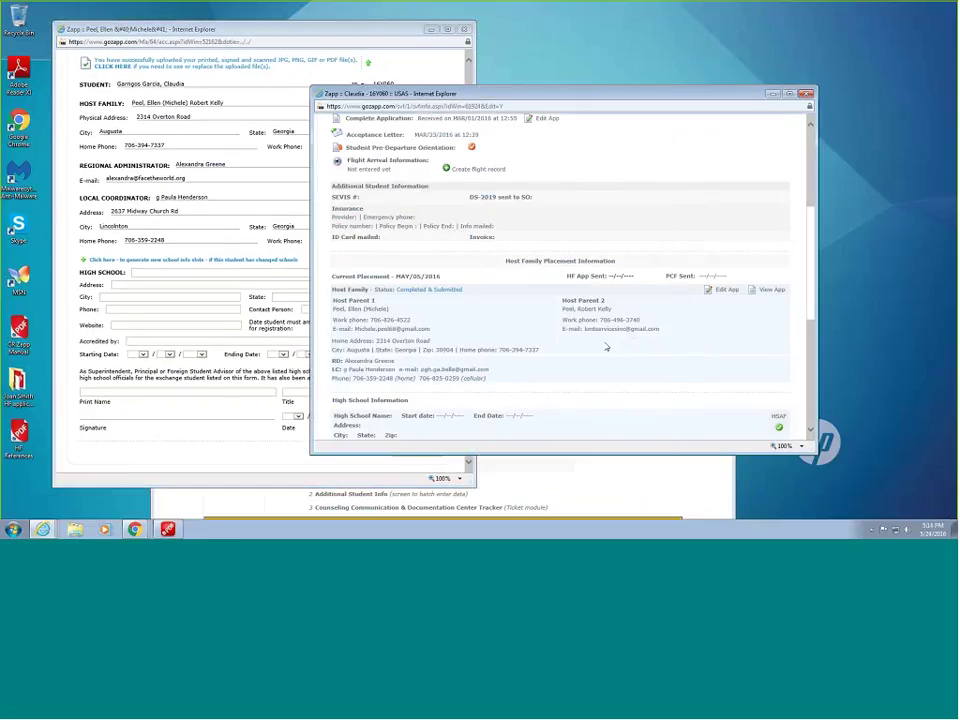
pyautogui.scroll(-10, 500, 370)
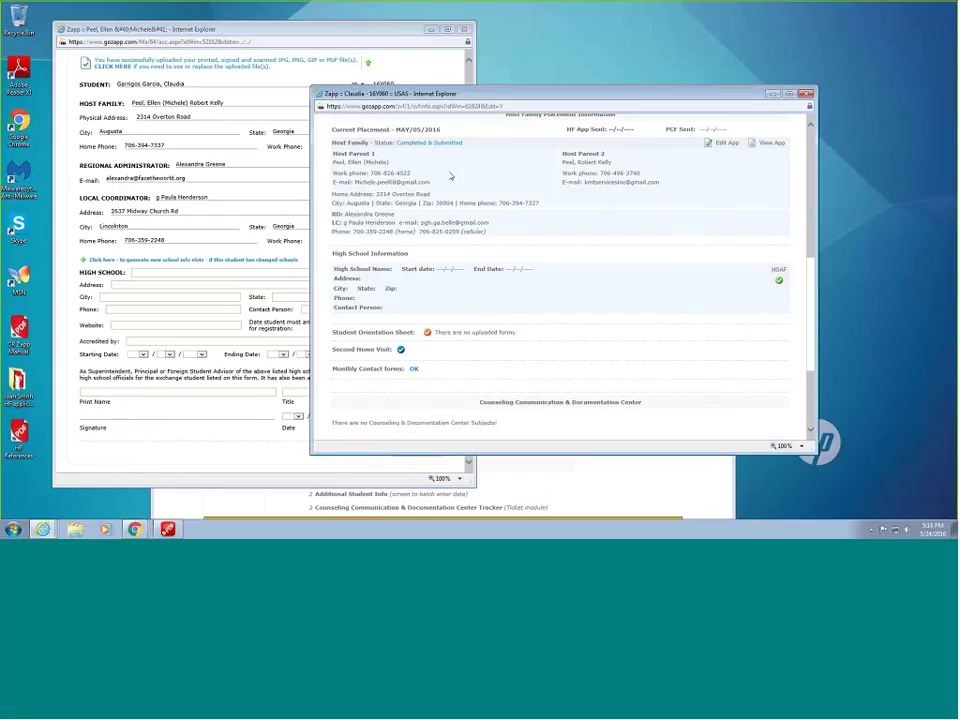
pyautogui.moveTo(432, 98); pyautogui.dragTo(572, 84)
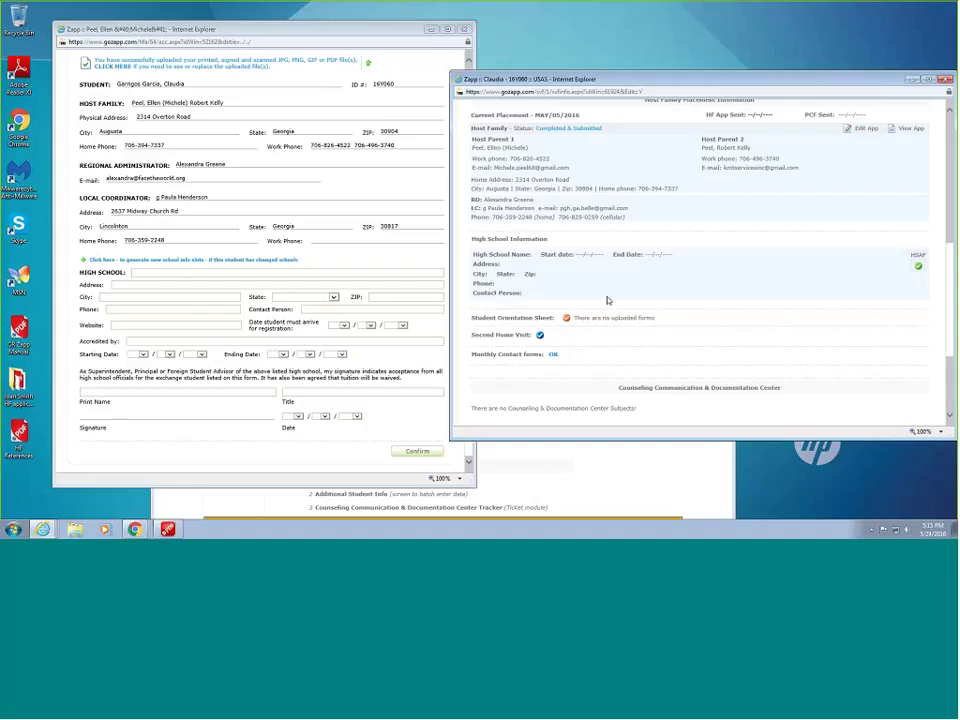
# Confirm the High School Acceptance Form with its school fields left blank, and close the form and student folder windows.
pyautogui.click(379, 259)
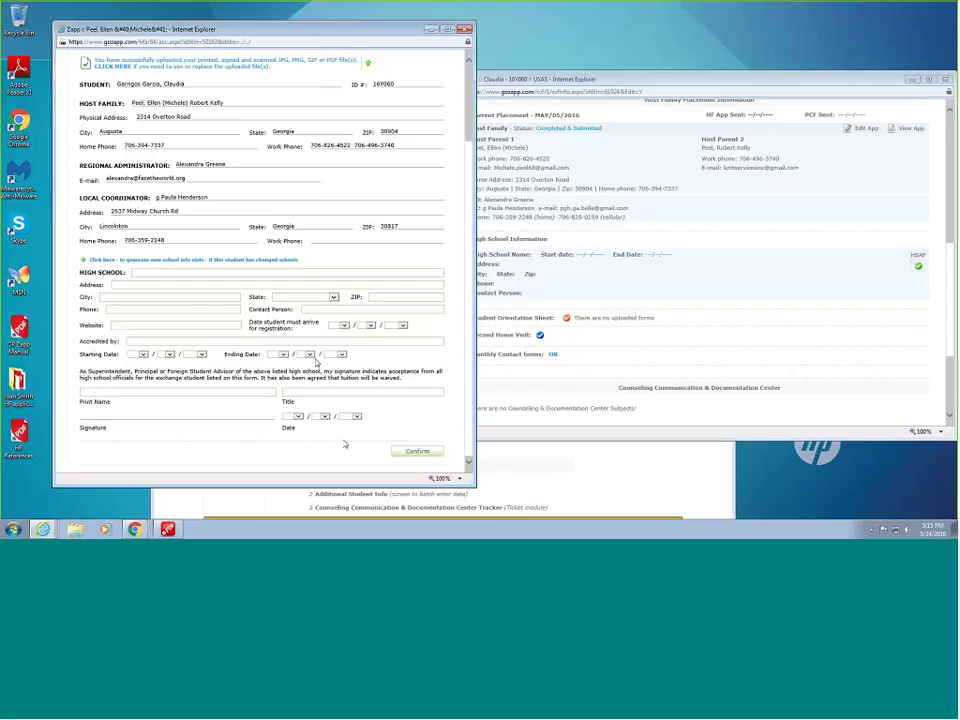
pyautogui.click(93, 394)
pyautogui.click(294, 390)
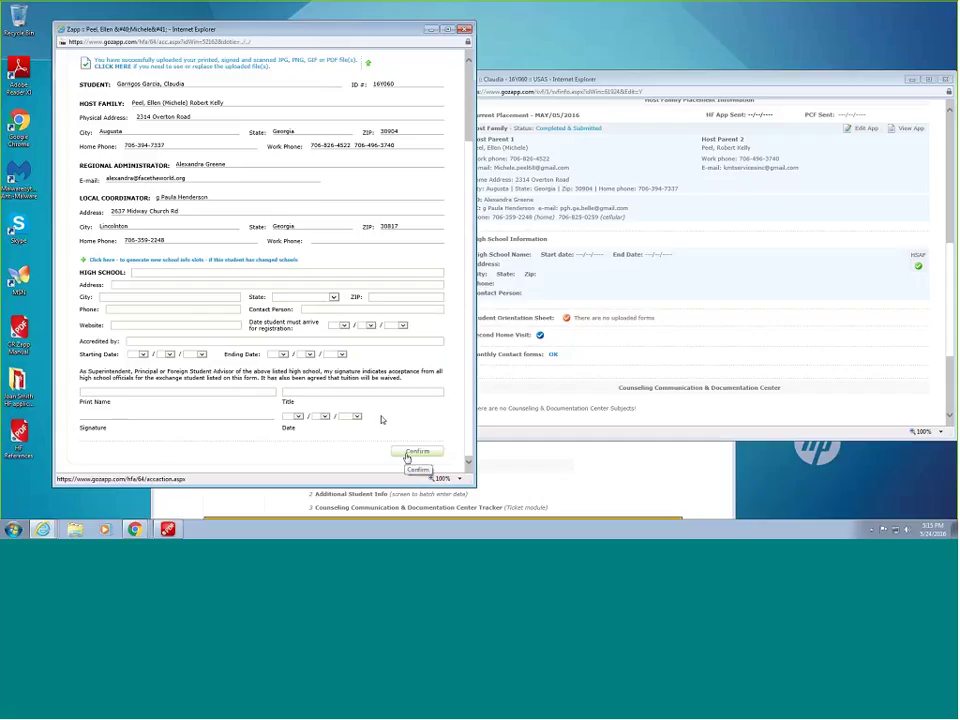
pyautogui.click(406, 456)
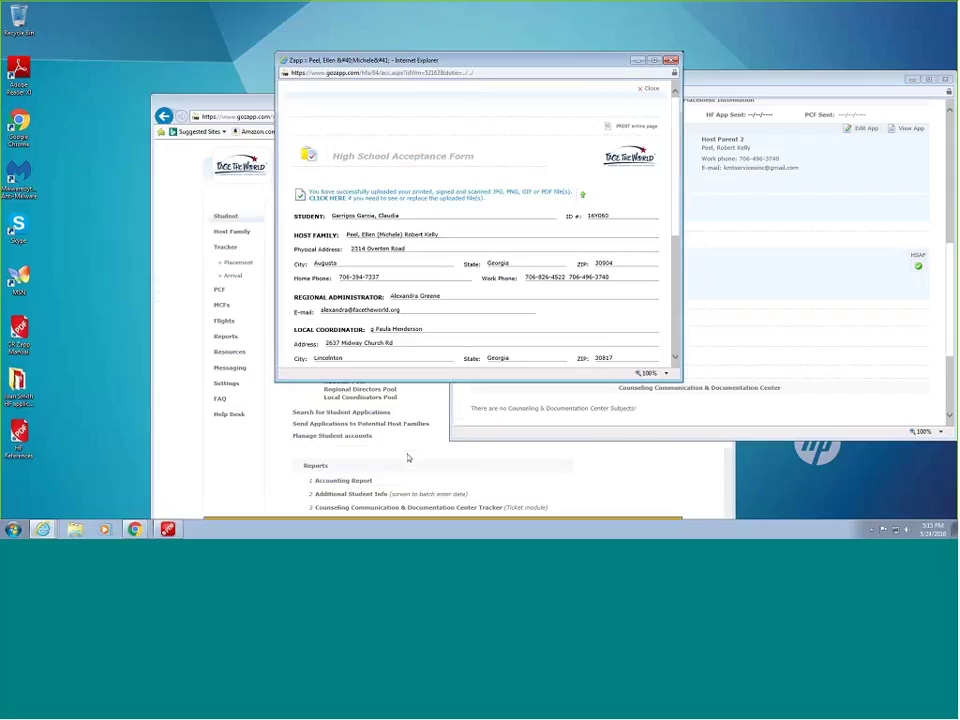
pyautogui.click(670, 60)
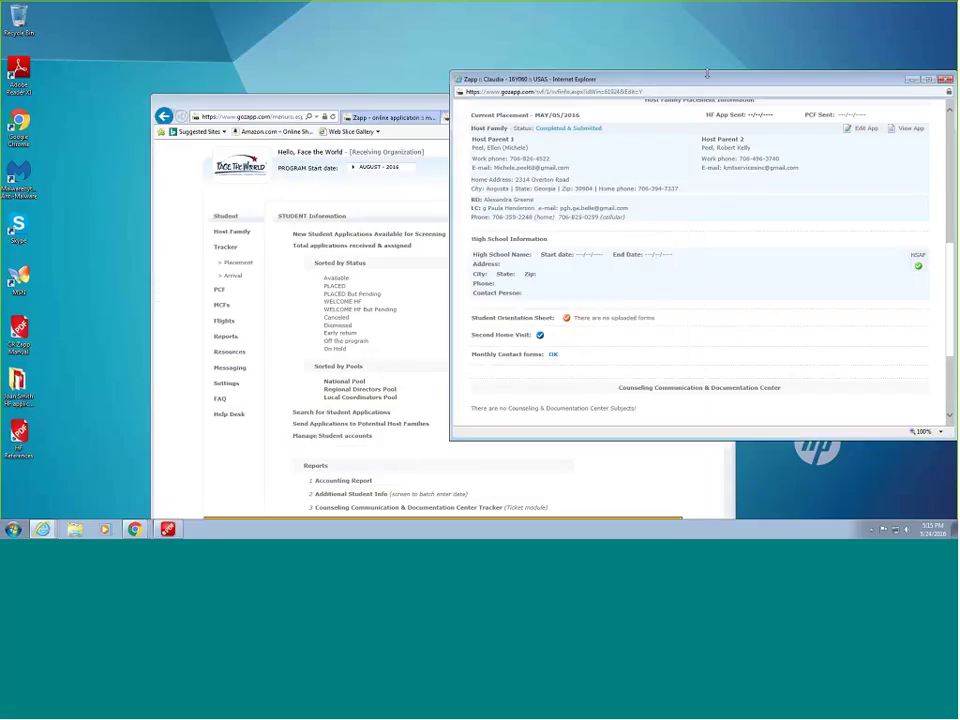
pyautogui.moveTo(706, 74); pyautogui.dragTo(627, 65)
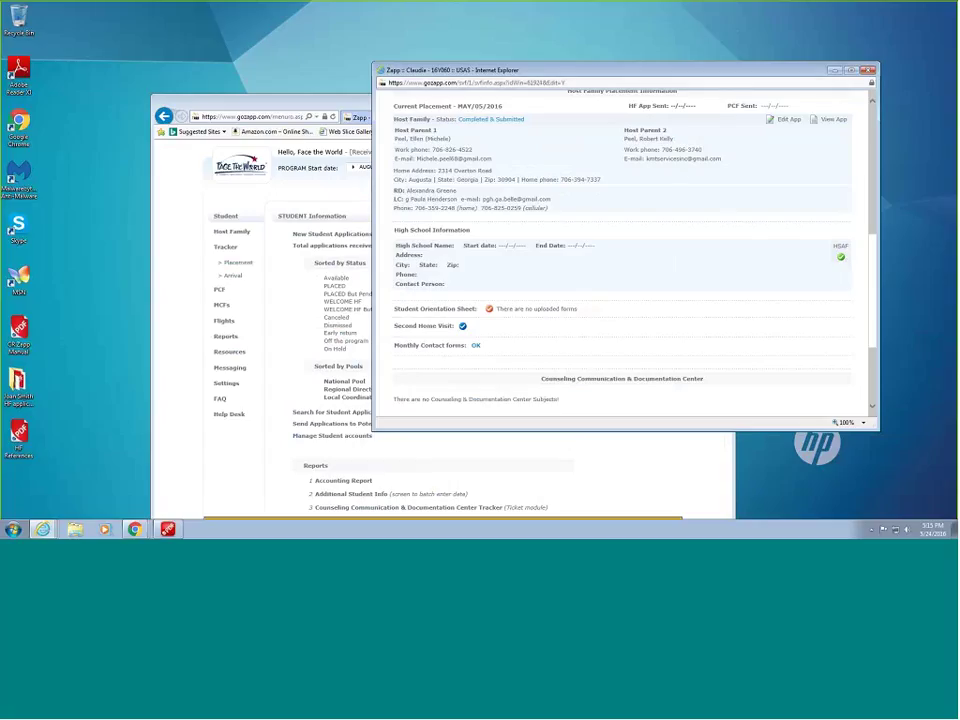
pyautogui.click(869, 70)
# Search for the same student by name, reopen the virtual folder to check its High School Information, and close it.
pyautogui.moveTo(658, 151)
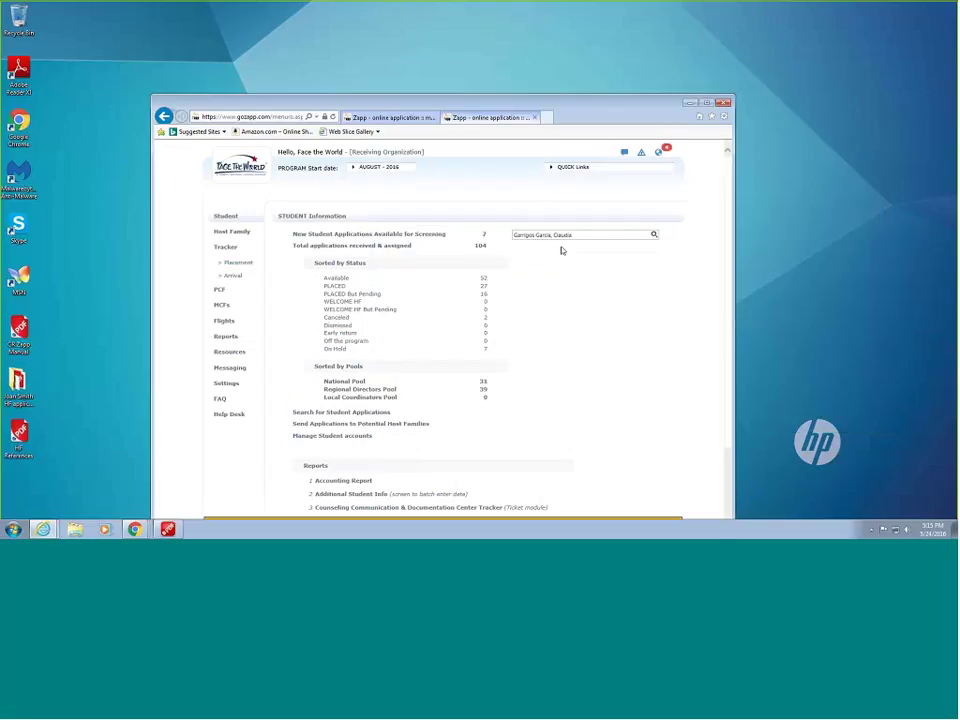
pyautogui.moveTo(575, 235); pyautogui.dragTo(255, 237)
pyautogui.write('de')
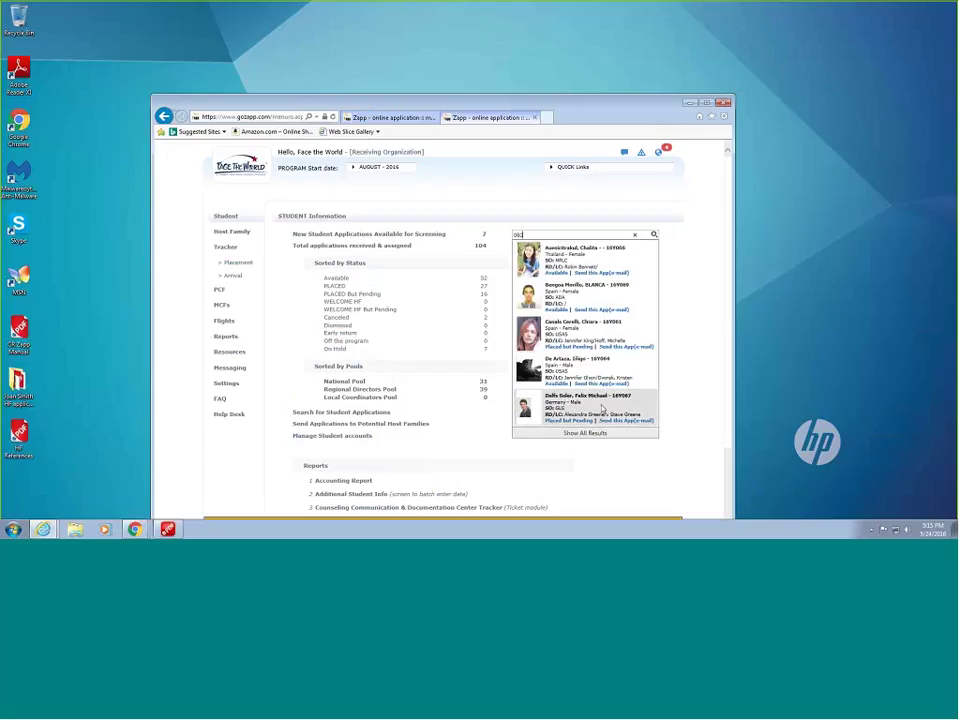
pyautogui.press('BackSpace')
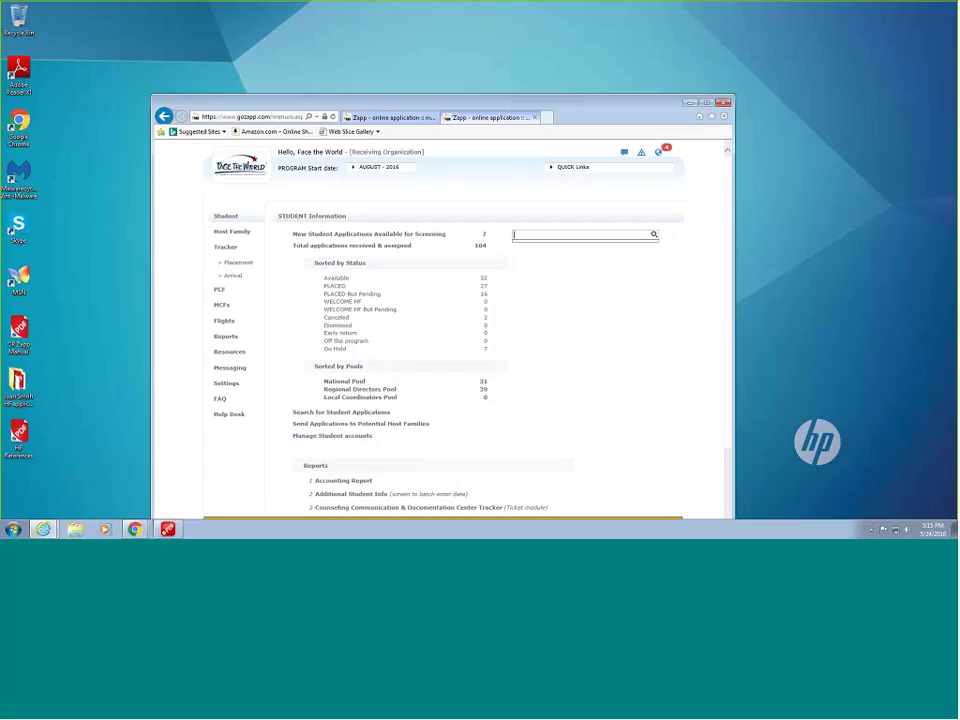
pyautogui.write('u')
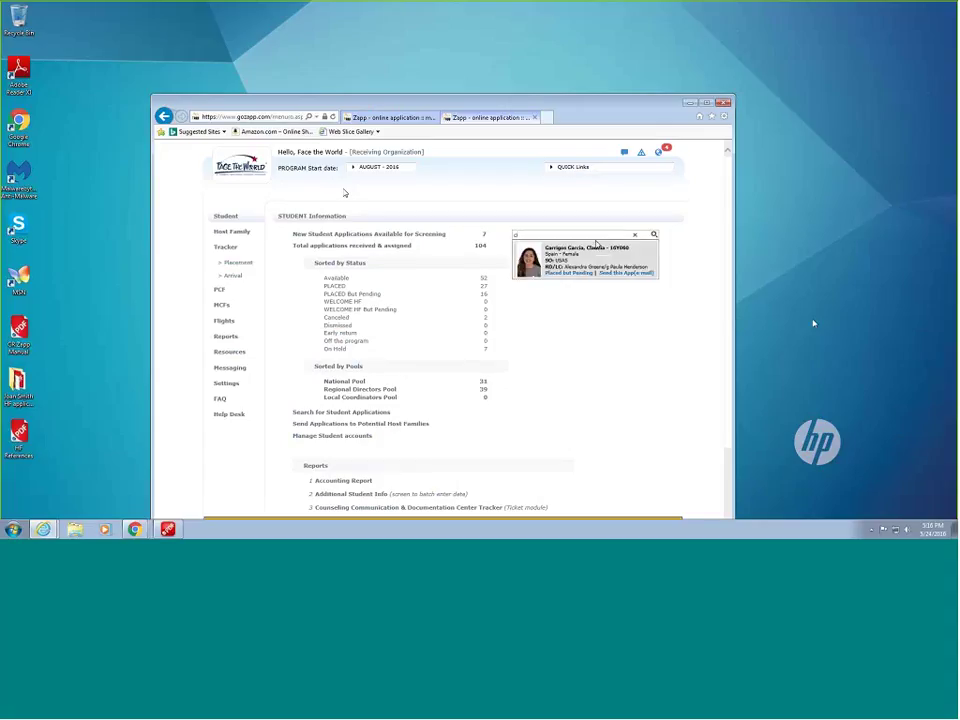
pyautogui.click(596, 245)
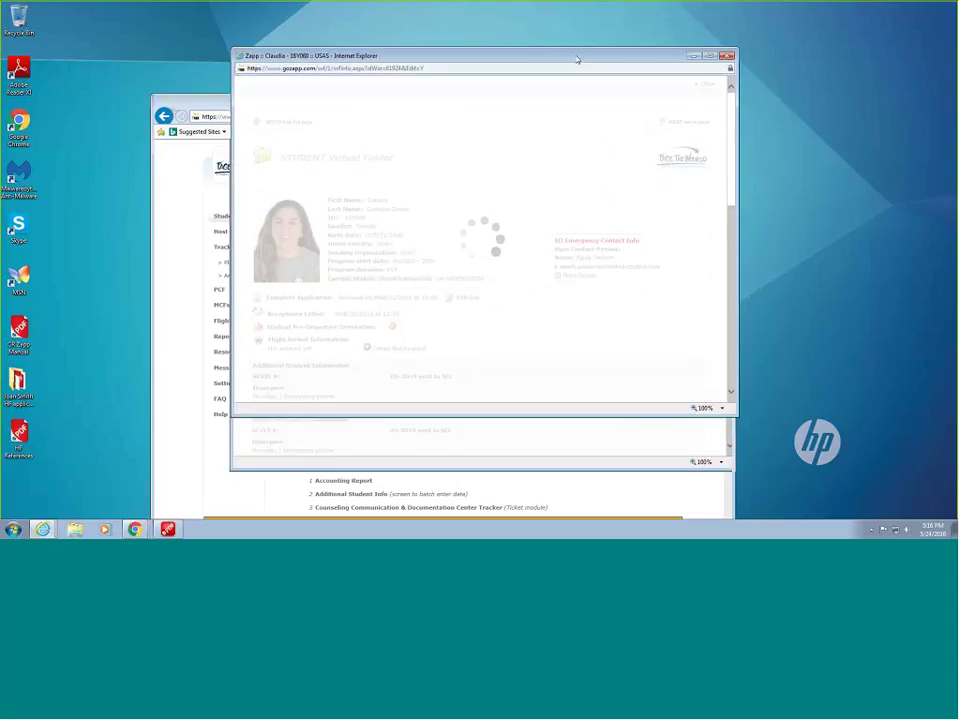
pyautogui.scroll(-4, 572, 223)
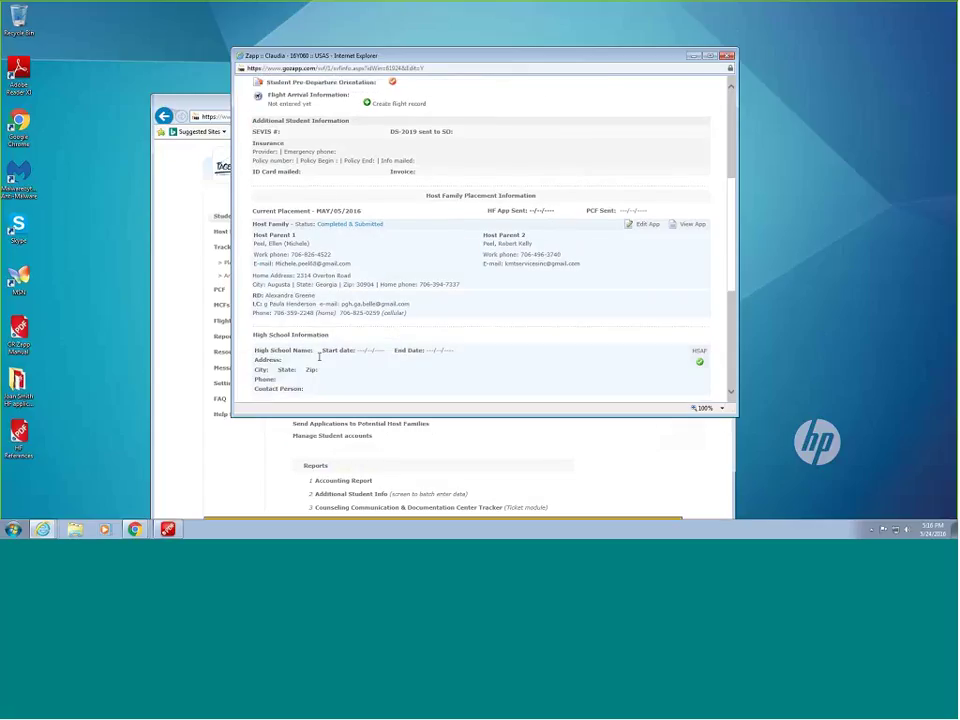
pyautogui.click(727, 56)
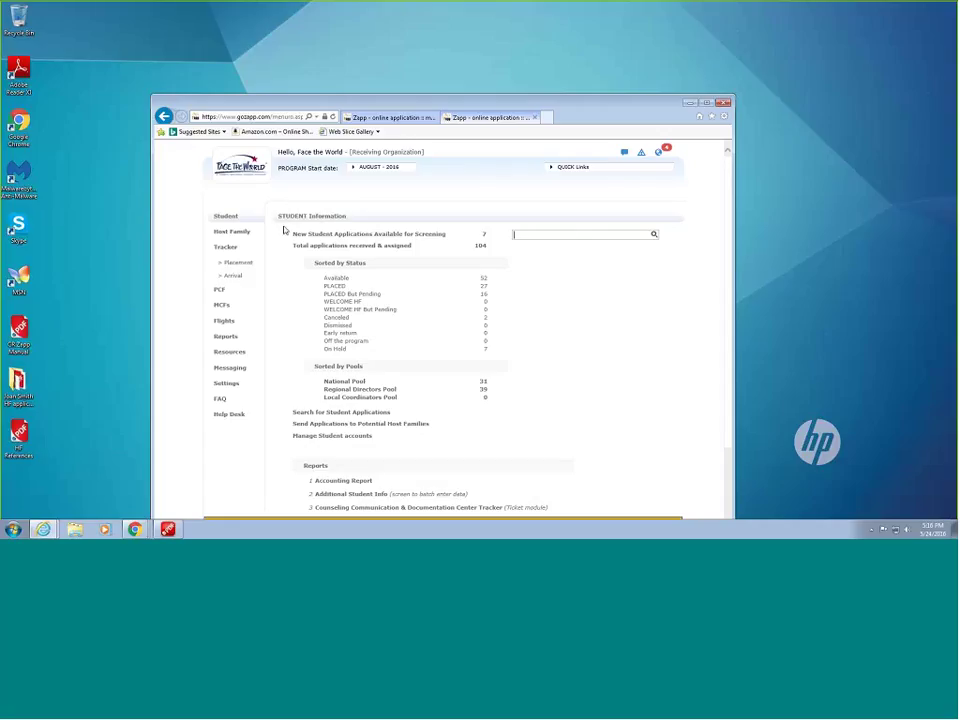
pyautogui.write('c')
pyautogui.press('BackSpace')
pyautogui.click(344, 286)
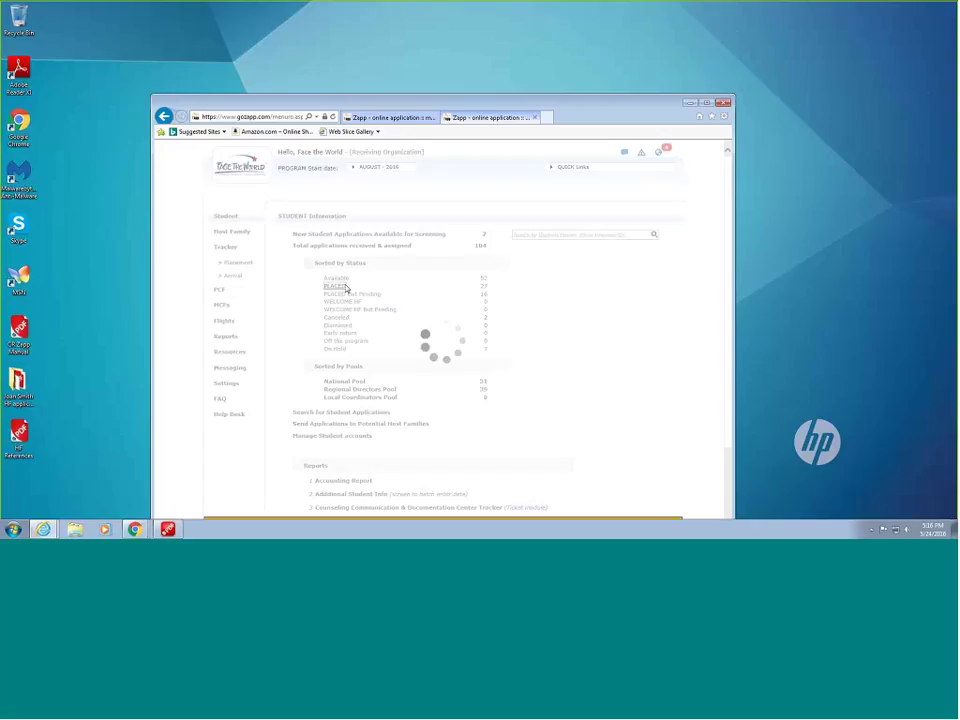
pyautogui.click(226, 214)
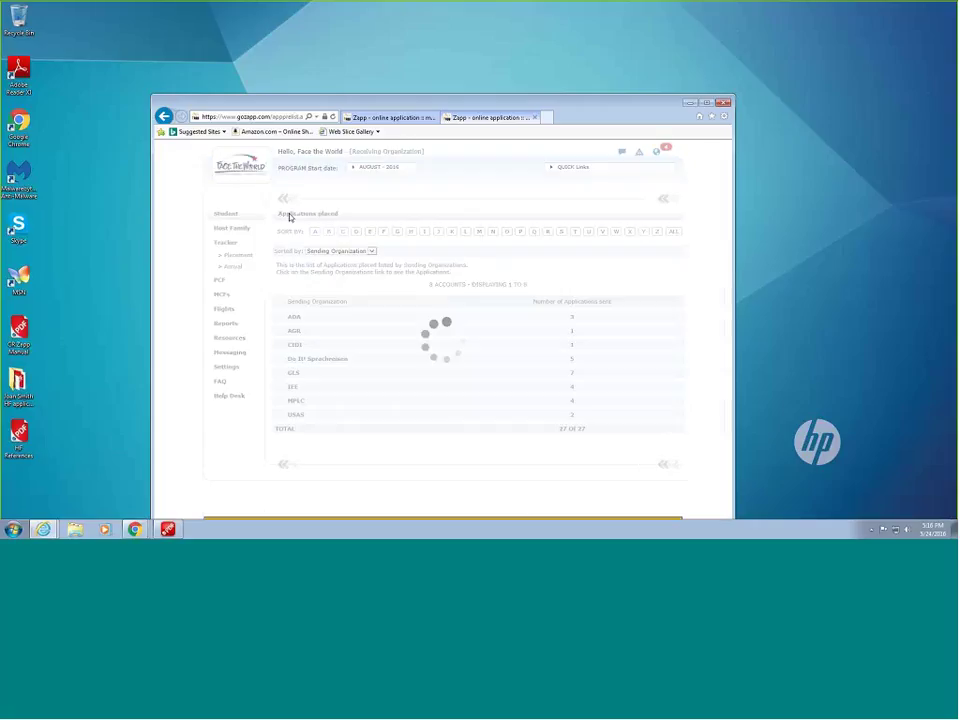
# Search for another placed student by name and open that student's virtual folder.
pyautogui.click(570, 234)
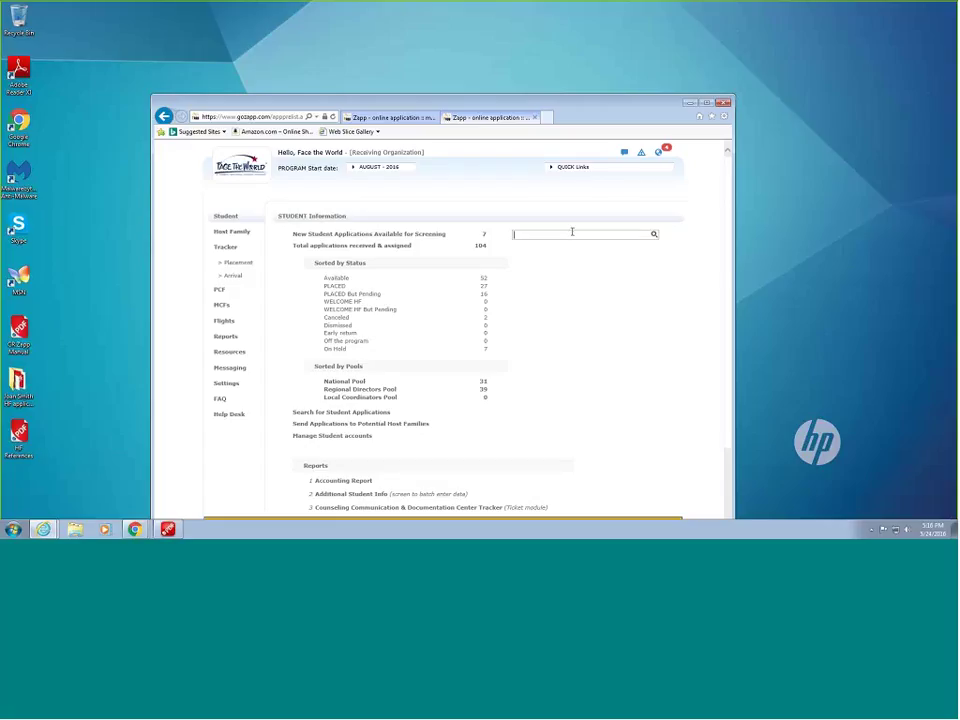
pyautogui.write('brock')
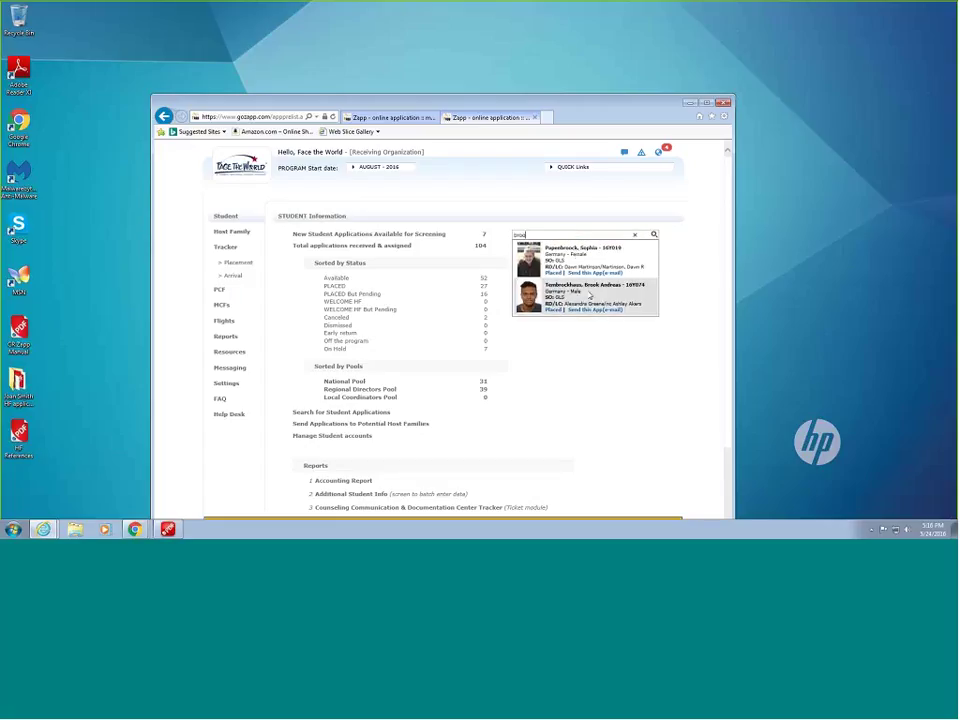
pyautogui.click(590, 294)
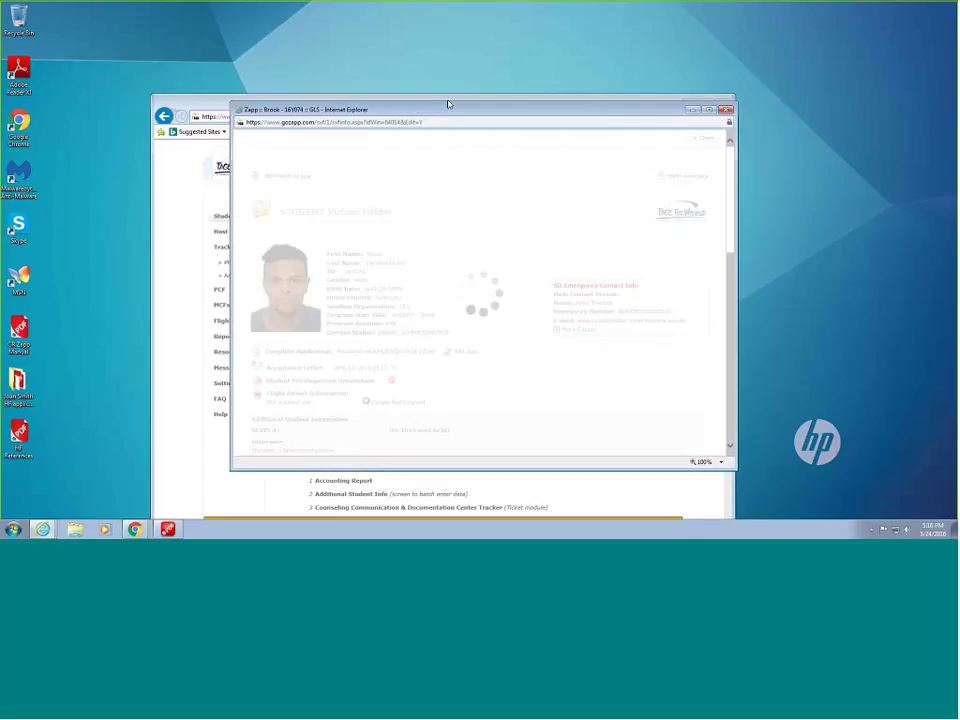
# Examine the folder's host family placement, placement history and High School Information, and close it to return to the Student Information page.
pyautogui.scroll(-1, 460, 339)
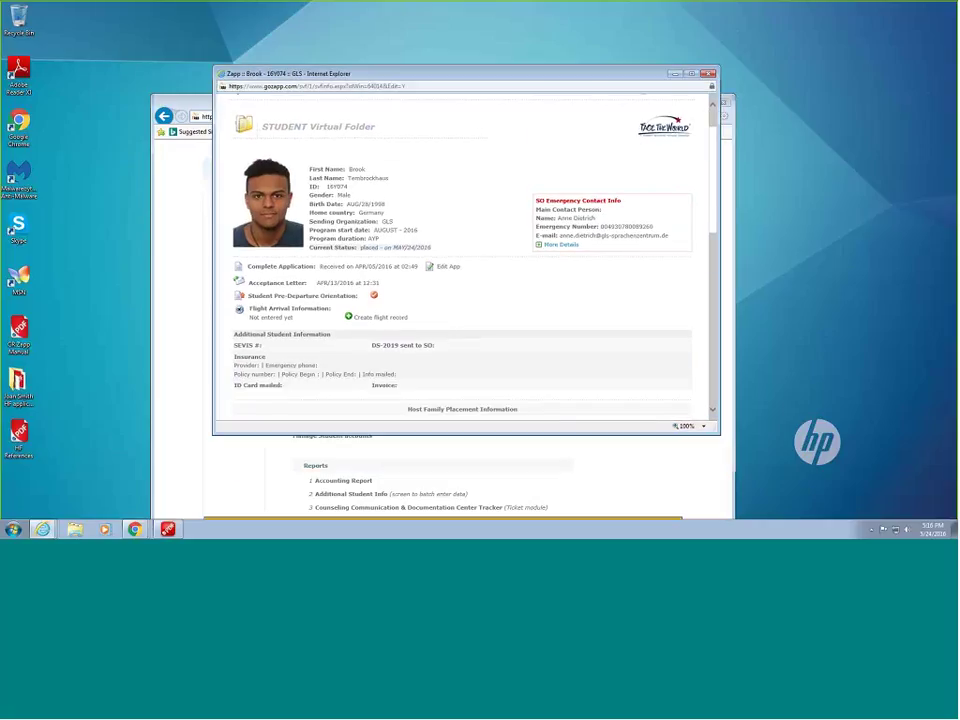
pyautogui.scroll(-5, 465, 260)
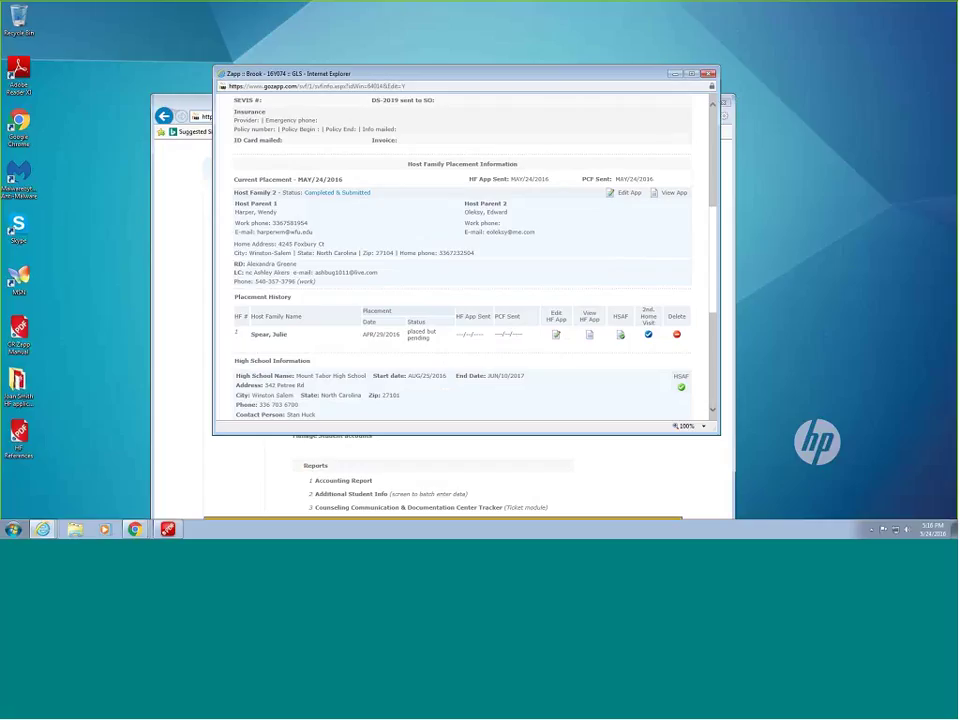
pyautogui.scroll(-2, 531, 334)
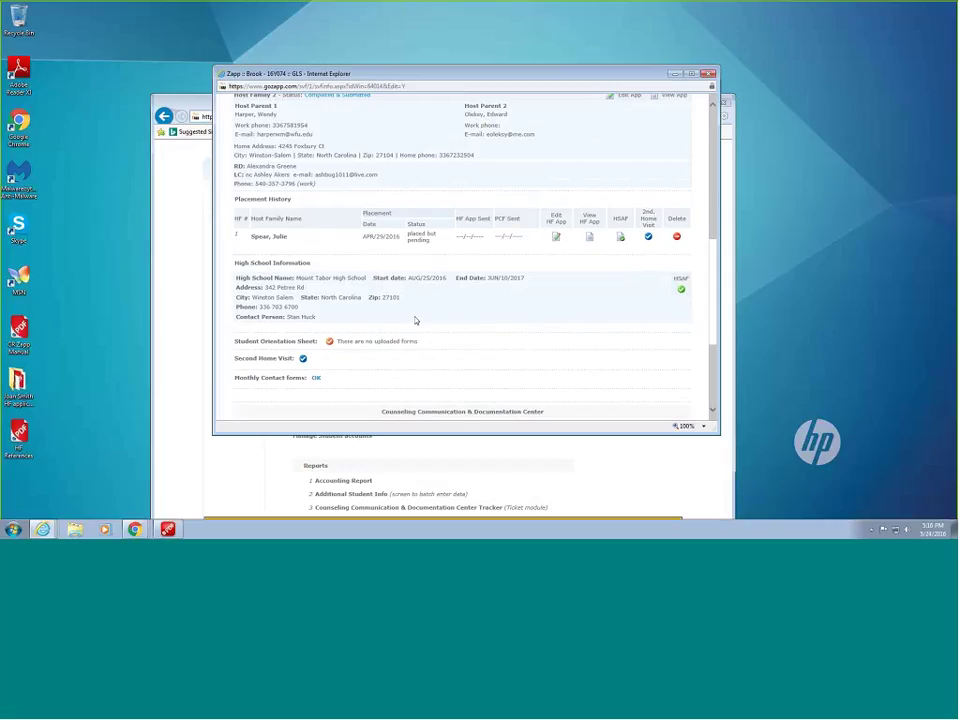
pyautogui.scroll(3, 416, 320)
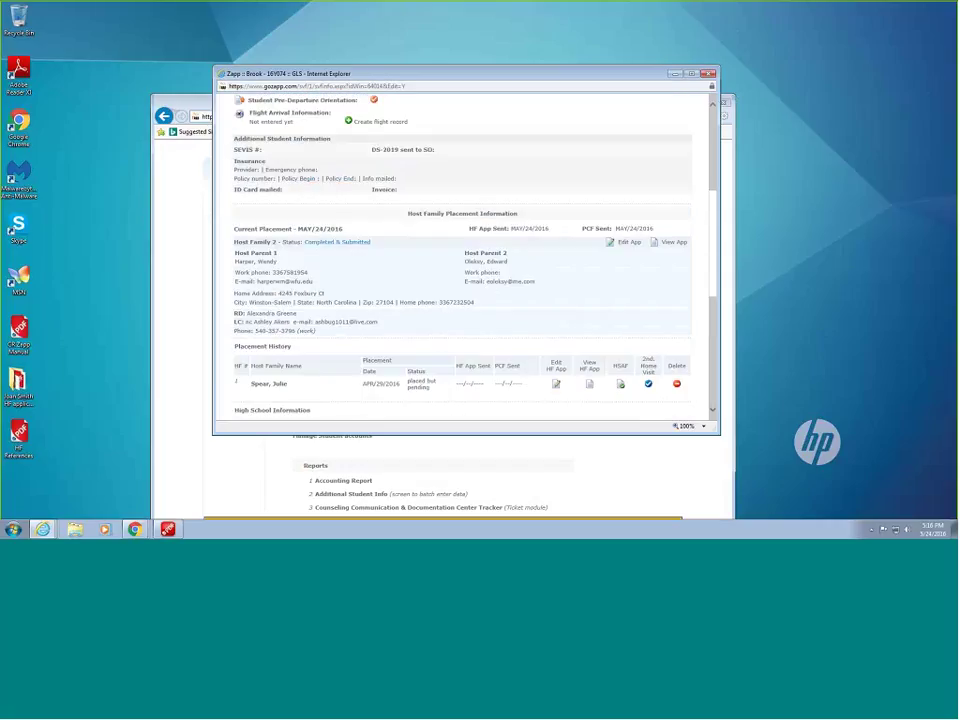
pyautogui.click(708, 73)
pyautogui.moveTo(602, 112); pyautogui.dragTo(600, 51)
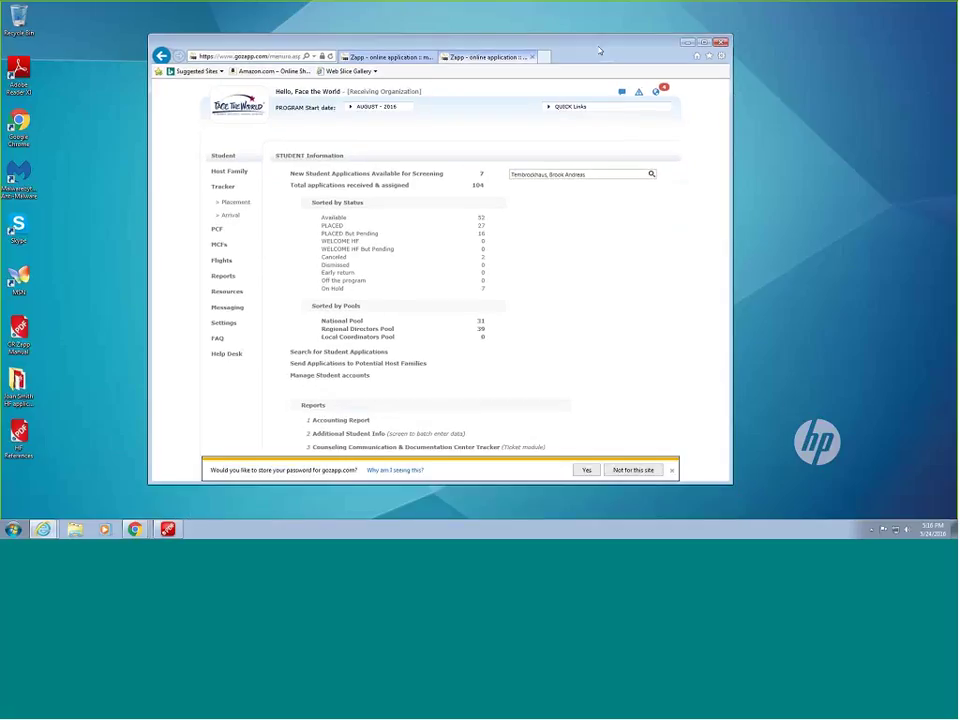